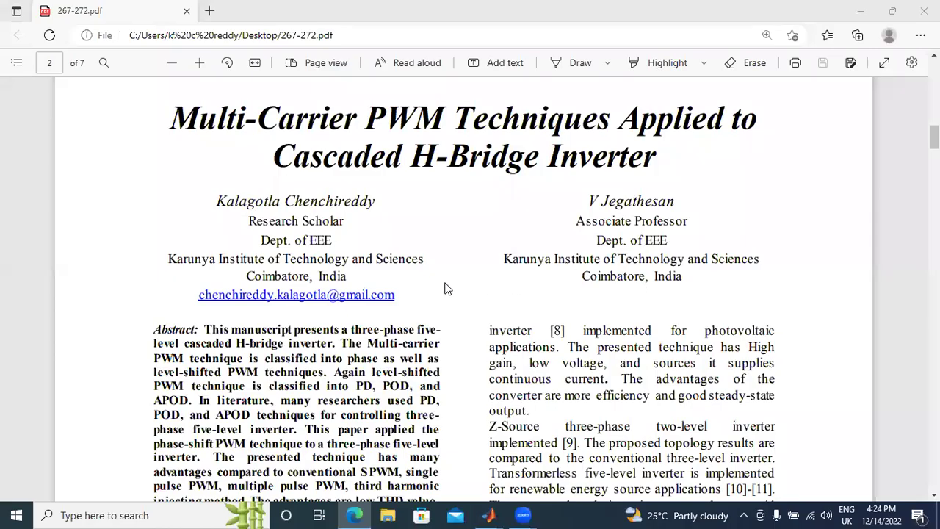
# Step: Scroll the paper from page 2 to page 5, reviewing Fig.5 and the Fig.11 carrier generator
pyautogui.scroll(5, 445, 289)
pyautogui.scroll(-5, 443, 289)
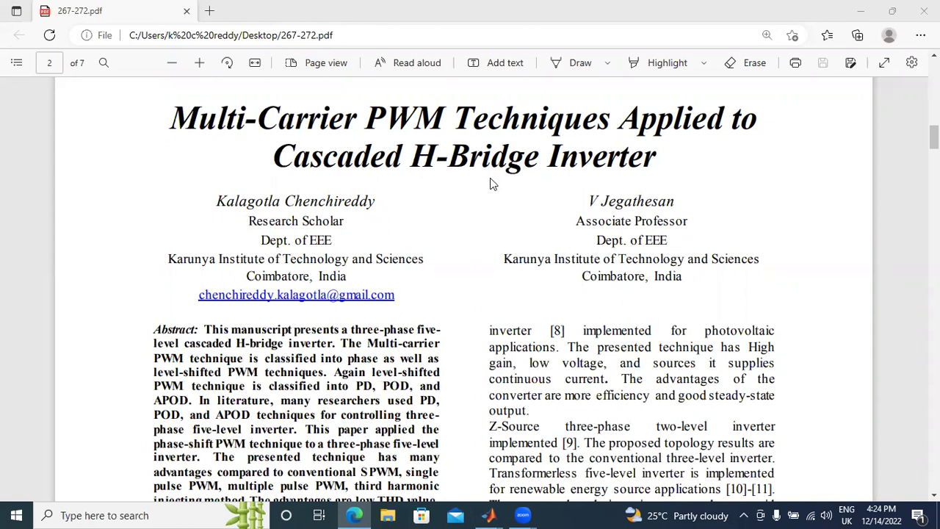
pyautogui.scroll(-1, 493, 185)
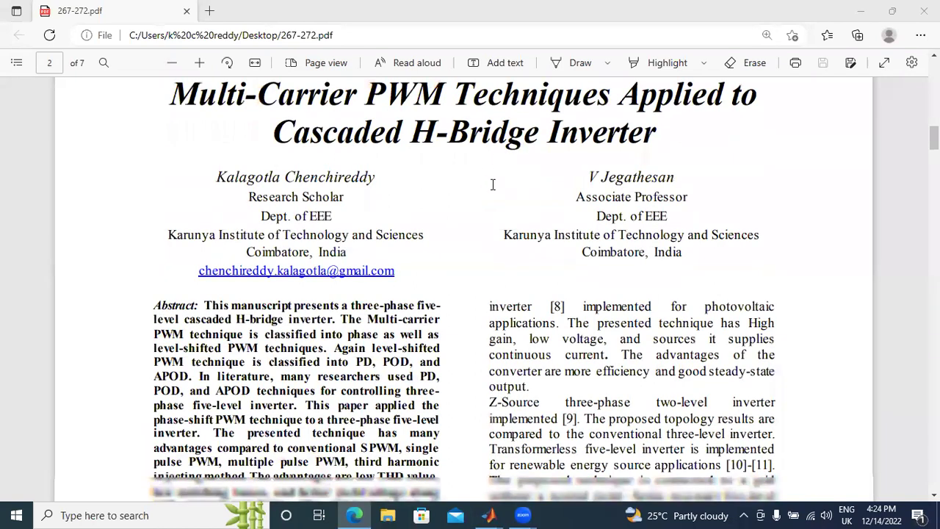
pyautogui.scroll(-10, 462, 213)
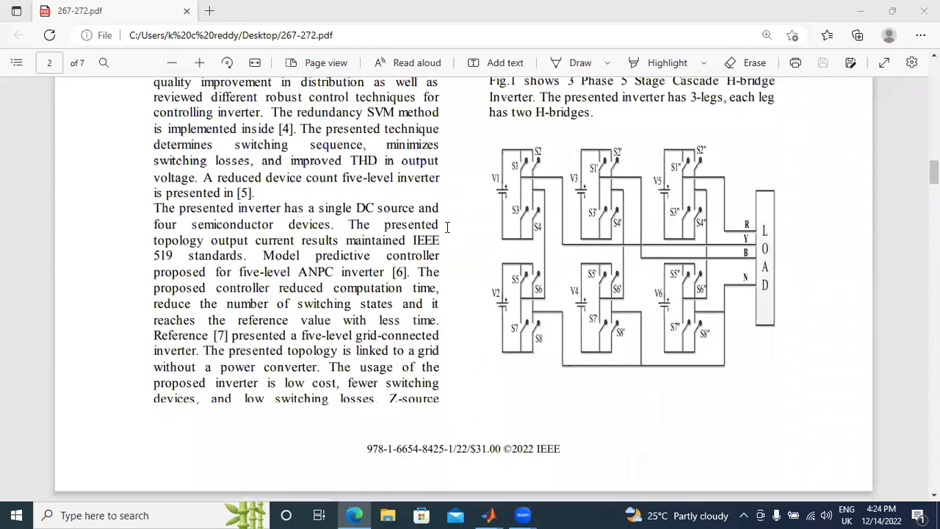
pyautogui.scroll(-12, 448, 227)
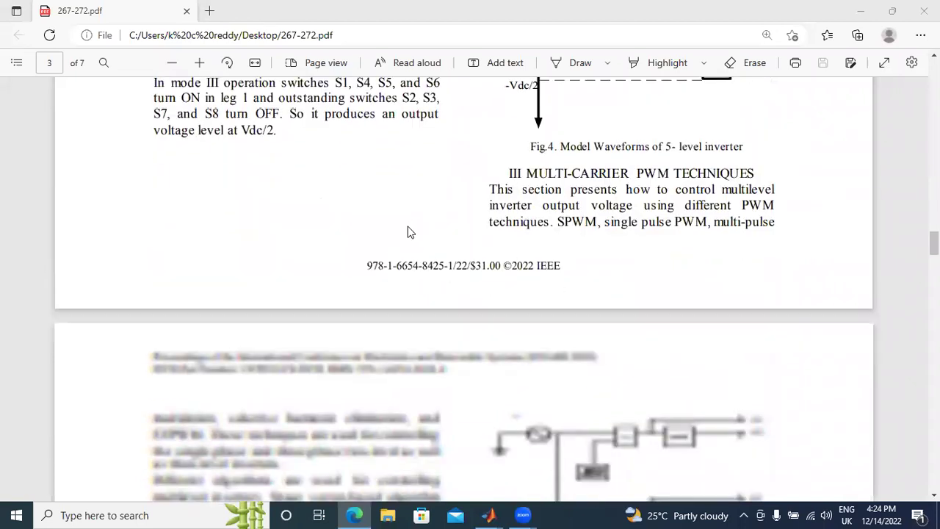
pyautogui.scroll(-10, 410, 232)
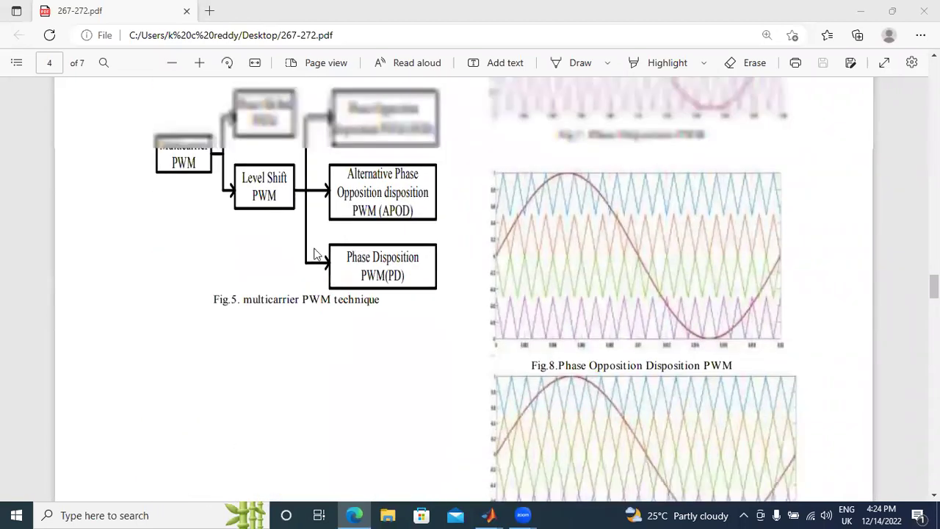
pyautogui.scroll(1, 313, 253)
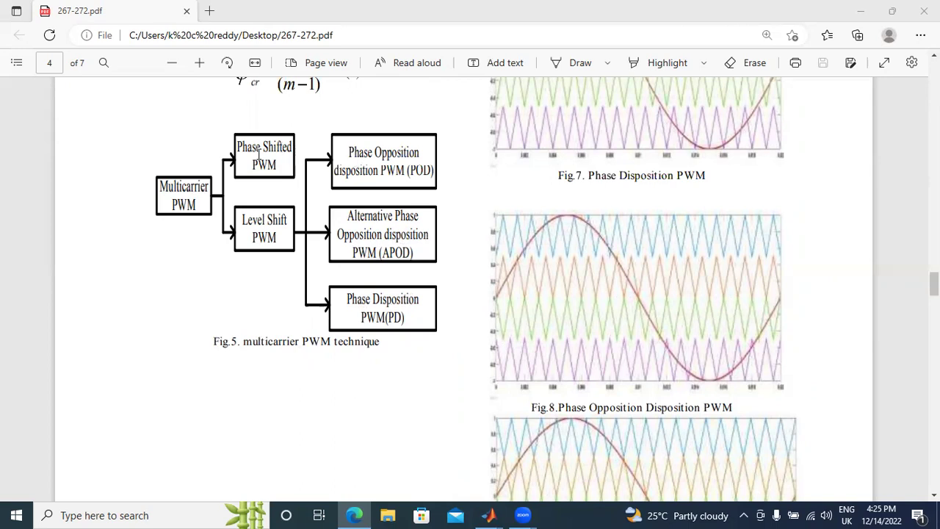
pyautogui.scroll(3, 338, 184)
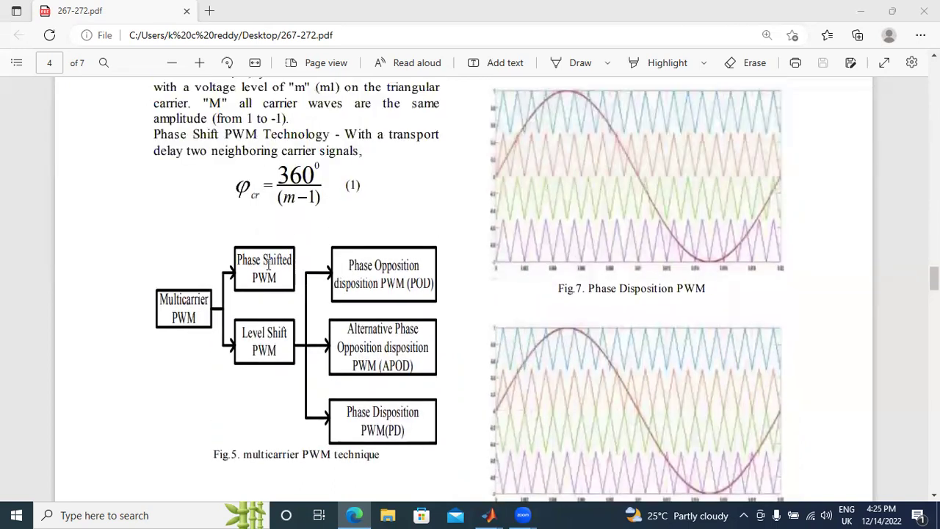
pyautogui.scroll(-20, 268, 263)
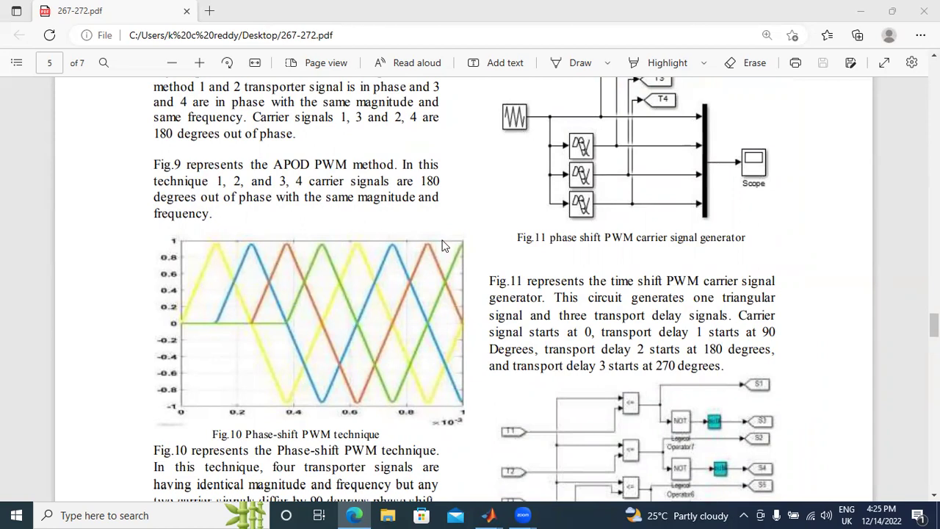
pyautogui.scroll(2, 456, 316)
# Step: Bring the phaseshiftpwm model forward and view a triangular carrier's parameters without changes
pyautogui.moveTo(494, 515)
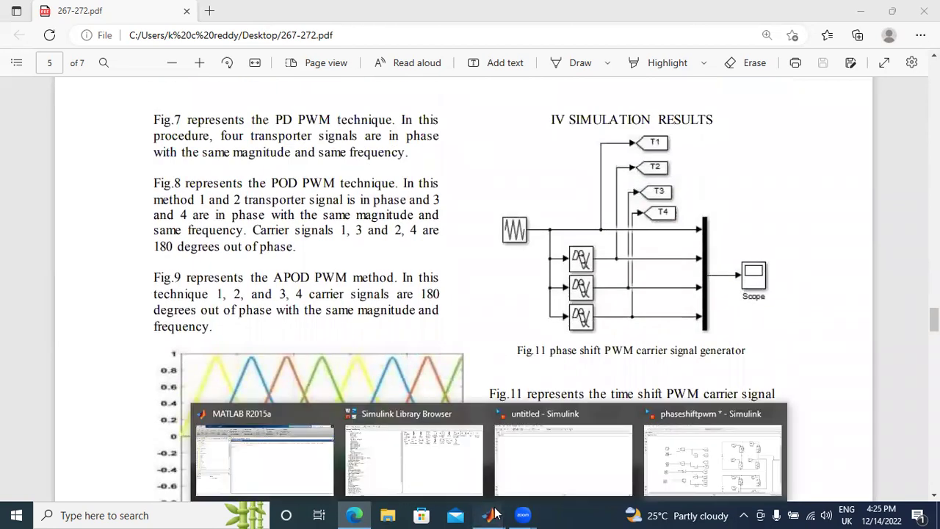
pyautogui.click(688, 468)
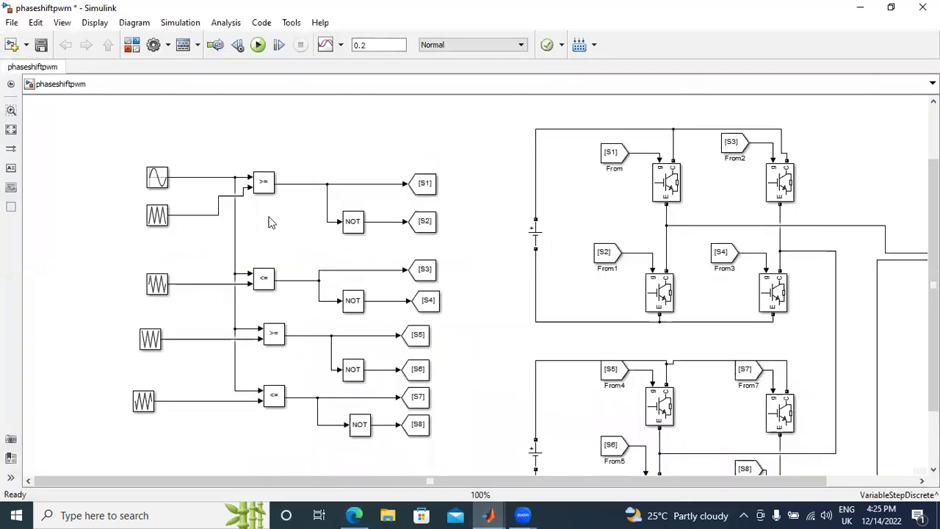
pyautogui.doubleClick(162, 219)
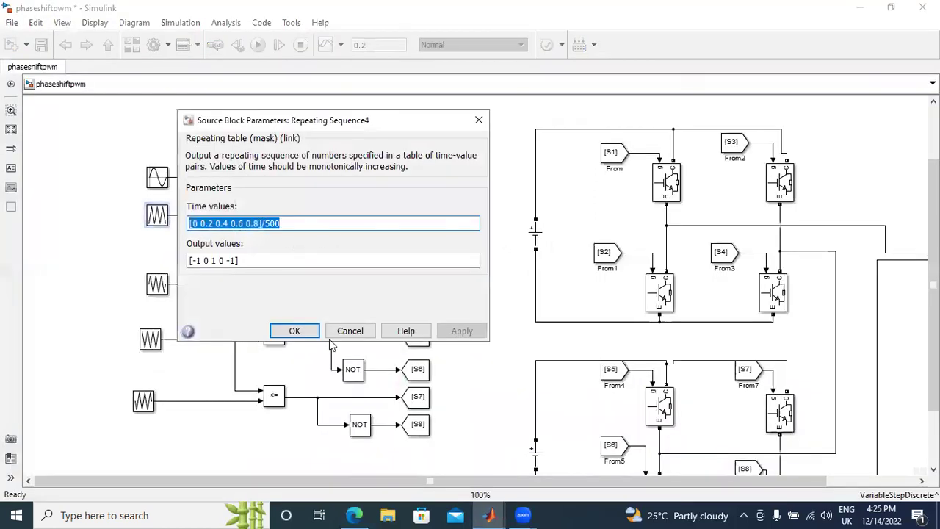
pyautogui.click(294, 330)
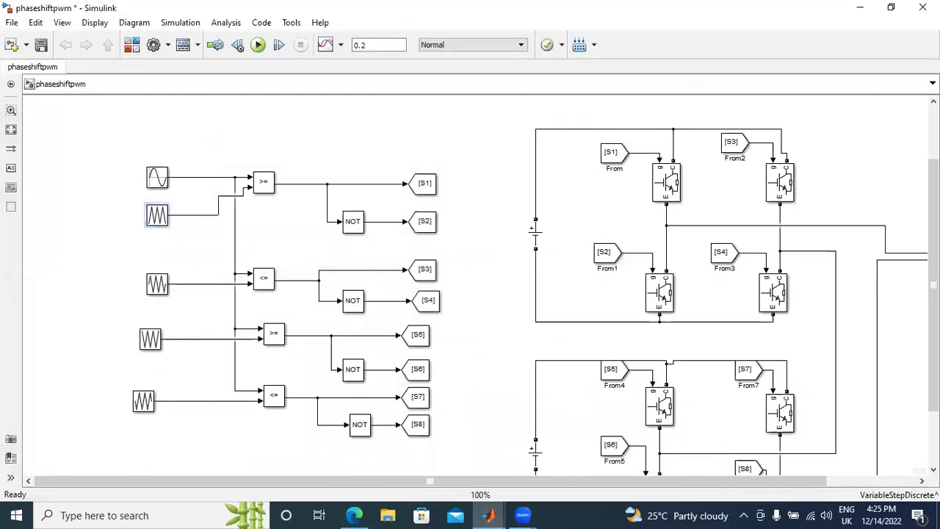
# Step: Scroll the diagram to review the carriers and the IGBT H-bridge layout
pyautogui.scroll(-3, 529, 286)
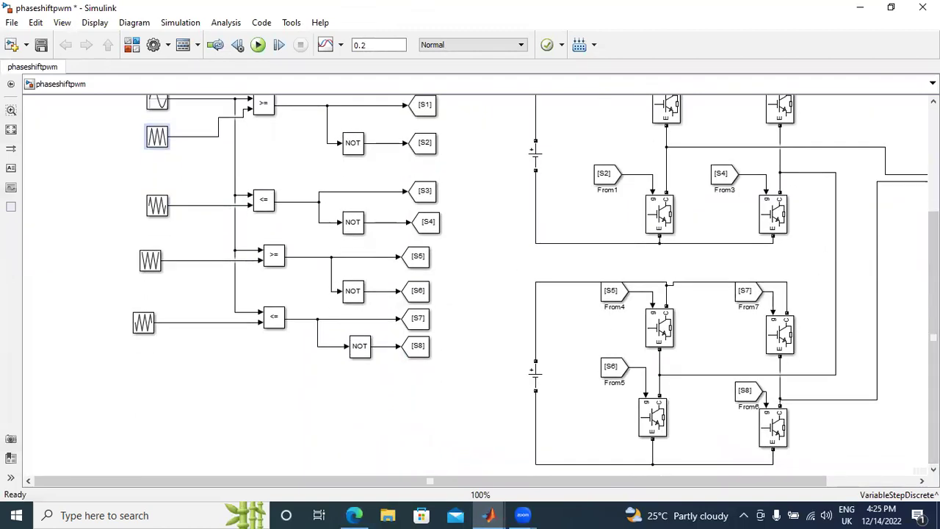
pyautogui.scroll(6, 408, 124)
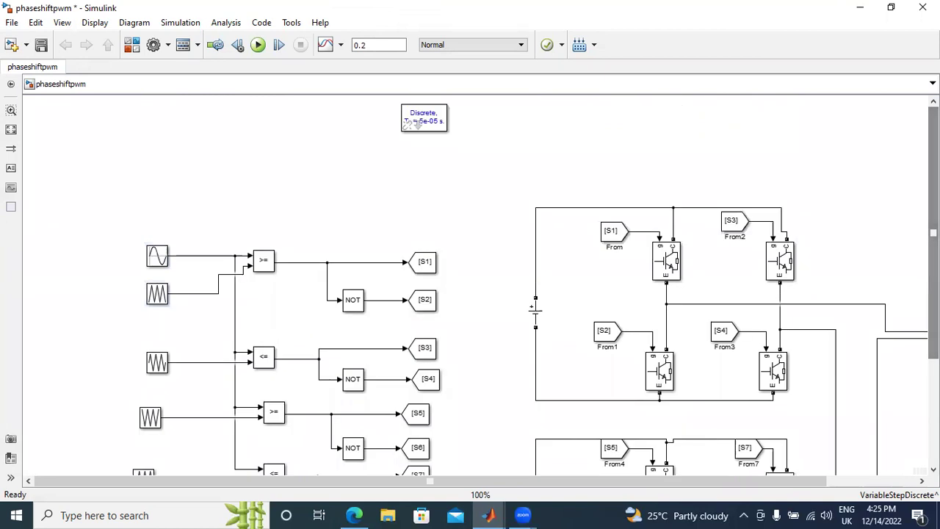
pyautogui.scroll(-6, 409, 125)
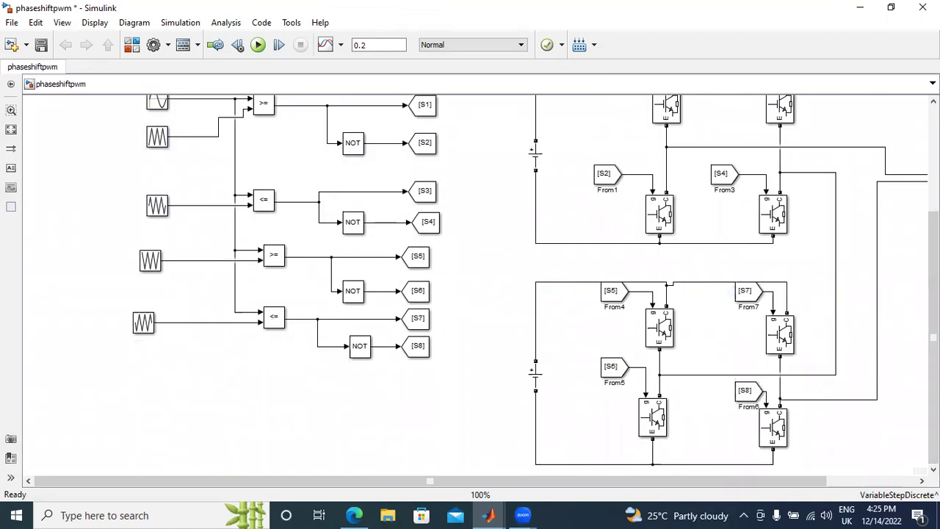
pyautogui.scroll(6, 408, 125)
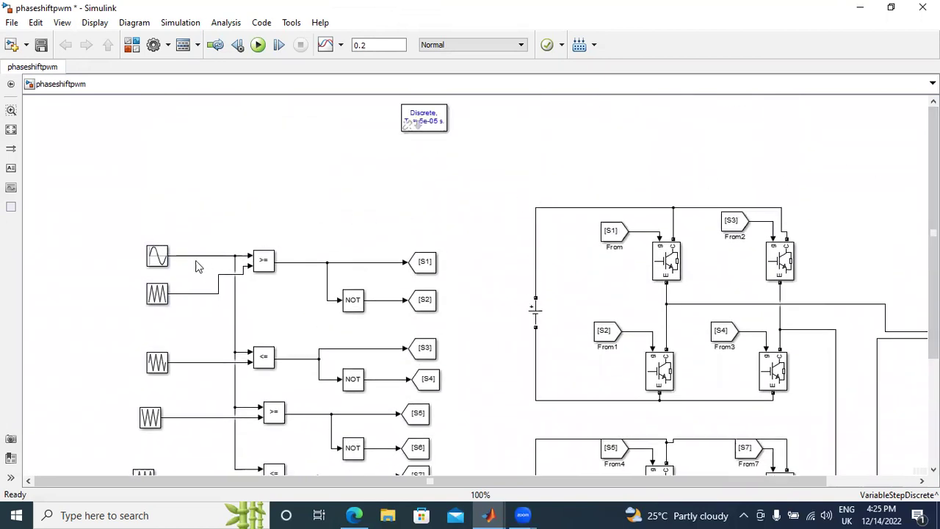
pyautogui.scroll(-5, 408, 125)
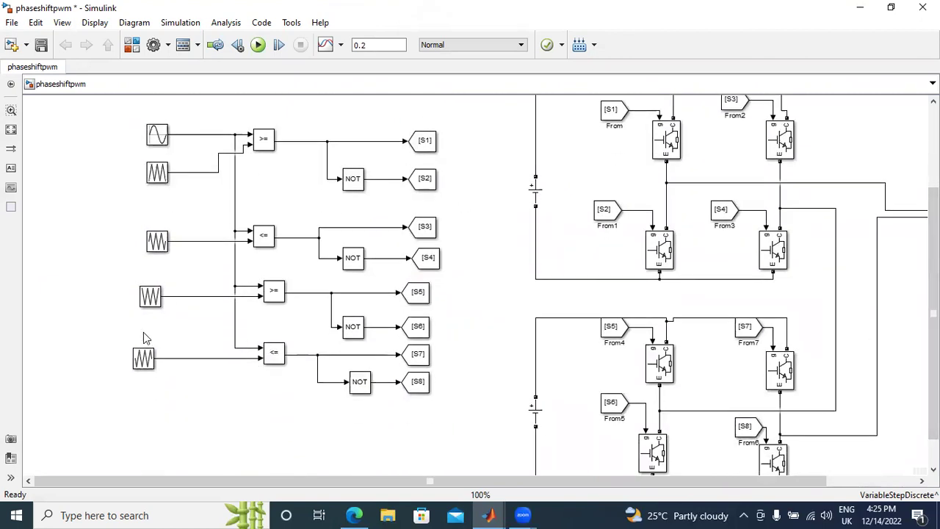
pyautogui.doubleClick(156, 134)
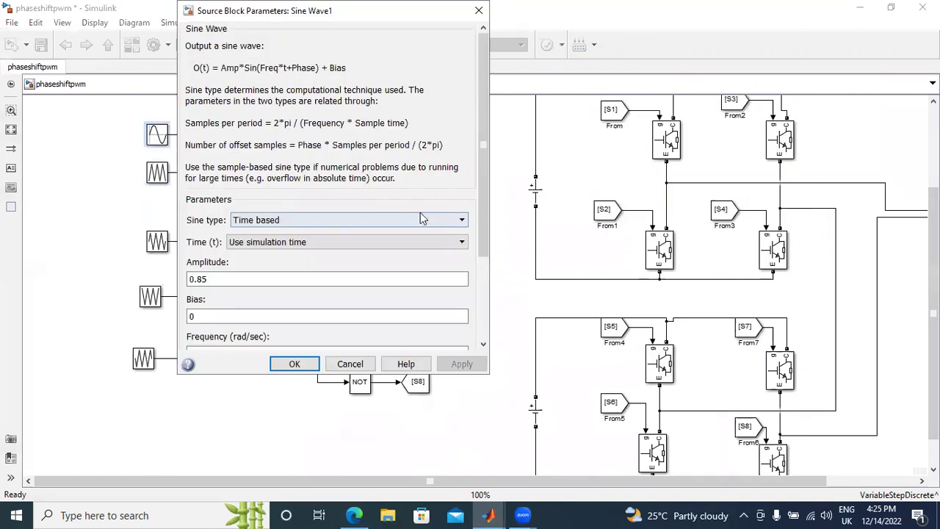
pyautogui.scroll(-3, 487, 208)
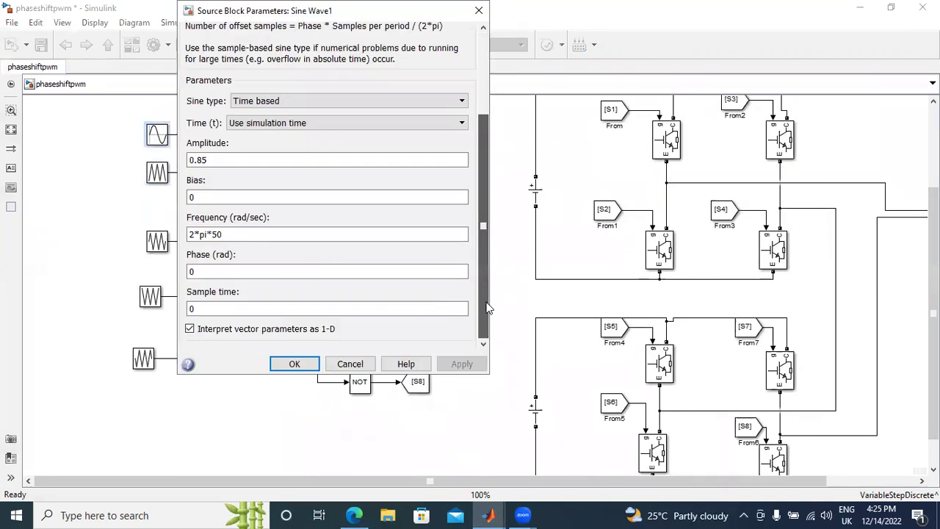
pyautogui.click(198, 164)
pyautogui.click(223, 232)
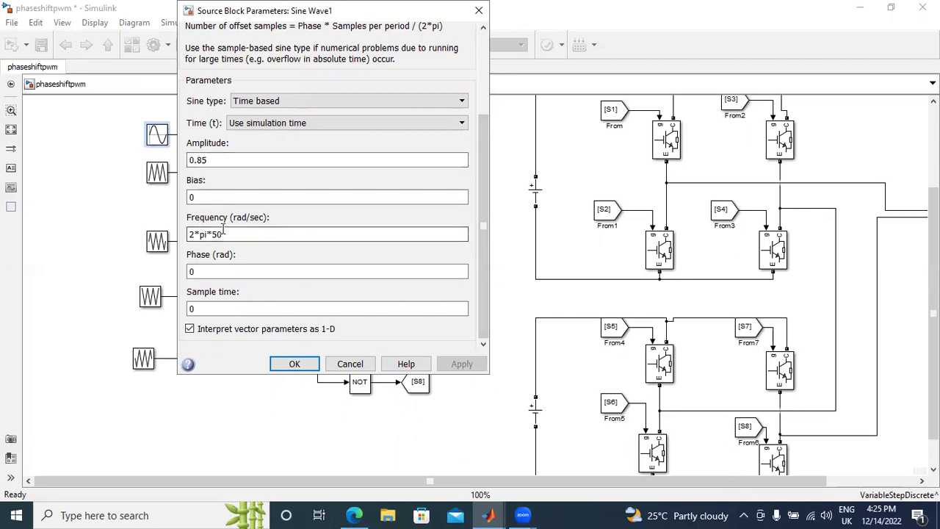
pyautogui.click(293, 364)
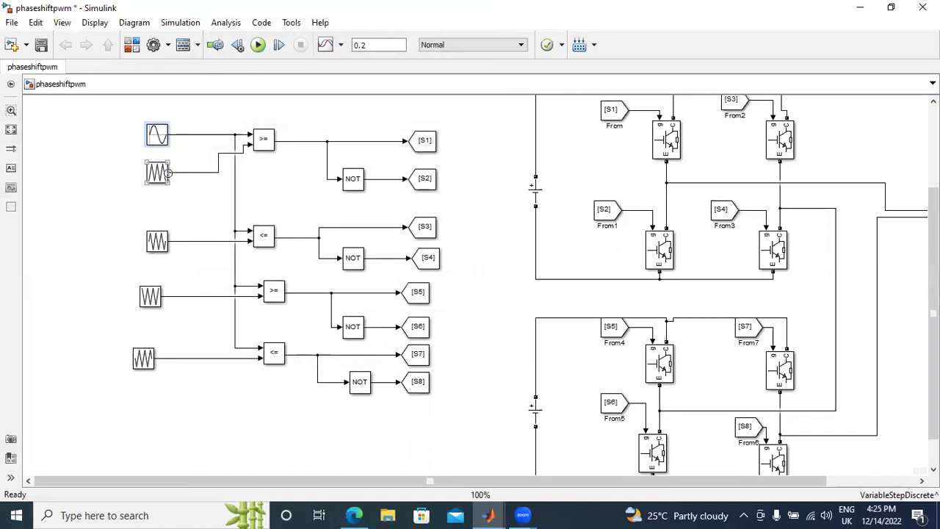
pyautogui.doubleClick(158, 173)
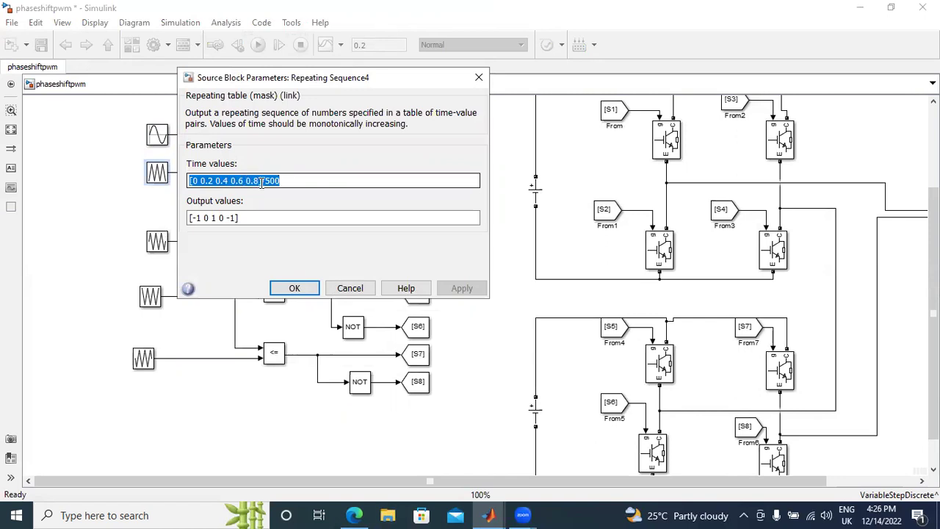
pyautogui.click(298, 187)
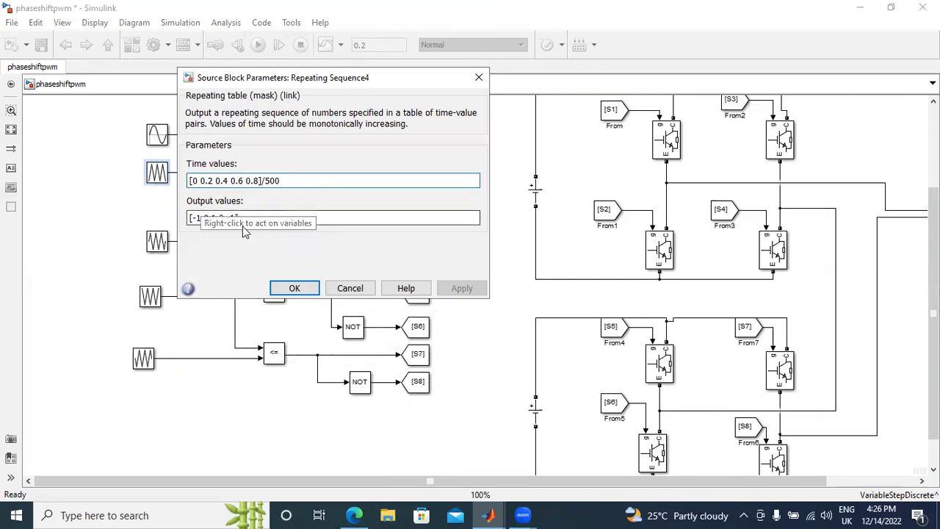
pyautogui.click(295, 289)
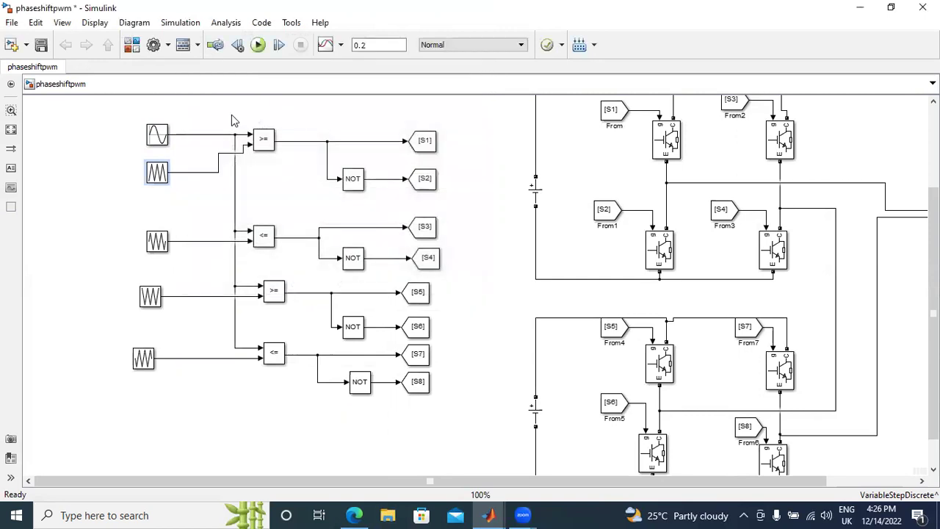
pyautogui.click(132, 46)
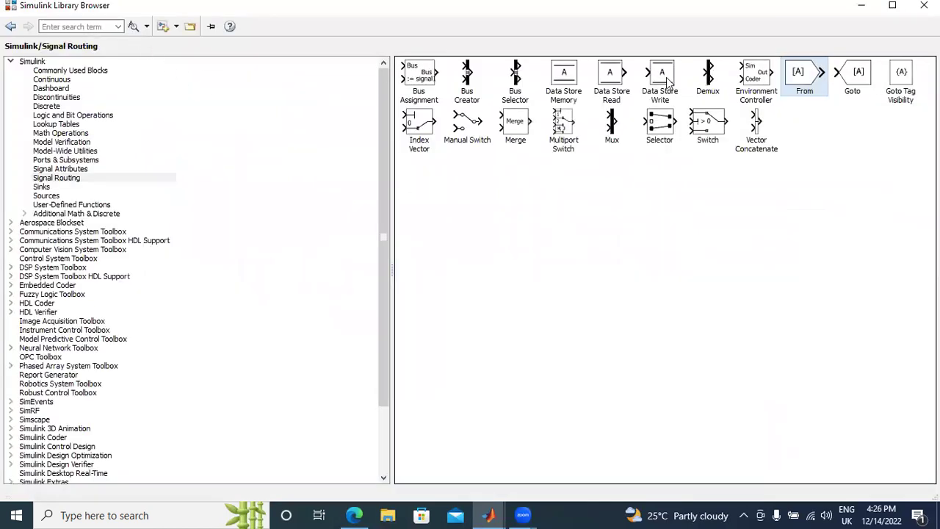
# Step: Add a Mux block from Commonly Used Blocks to the phaseshiftpwm model
pyautogui.click(64, 71)
pyautogui.click(66, 80)
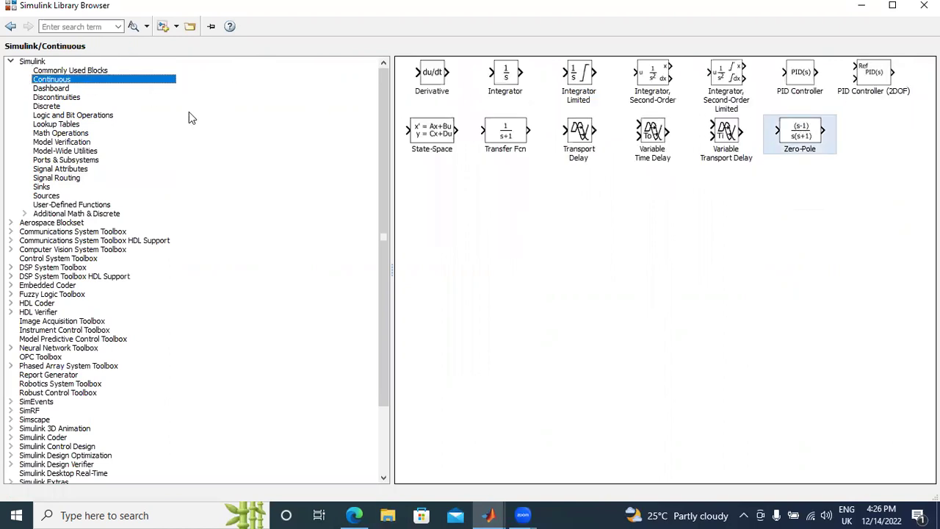
pyautogui.click(58, 96)
pyautogui.click(59, 89)
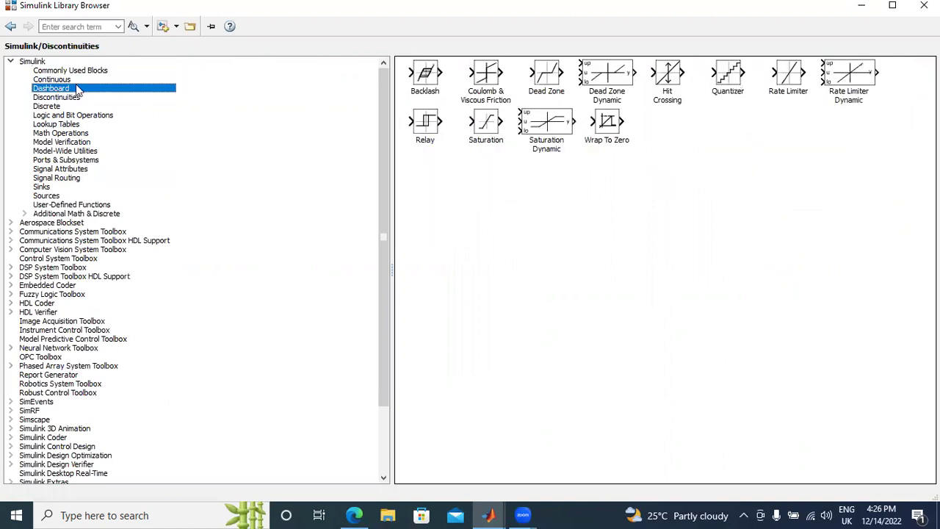
pyautogui.click(91, 84)
pyautogui.press('Up')
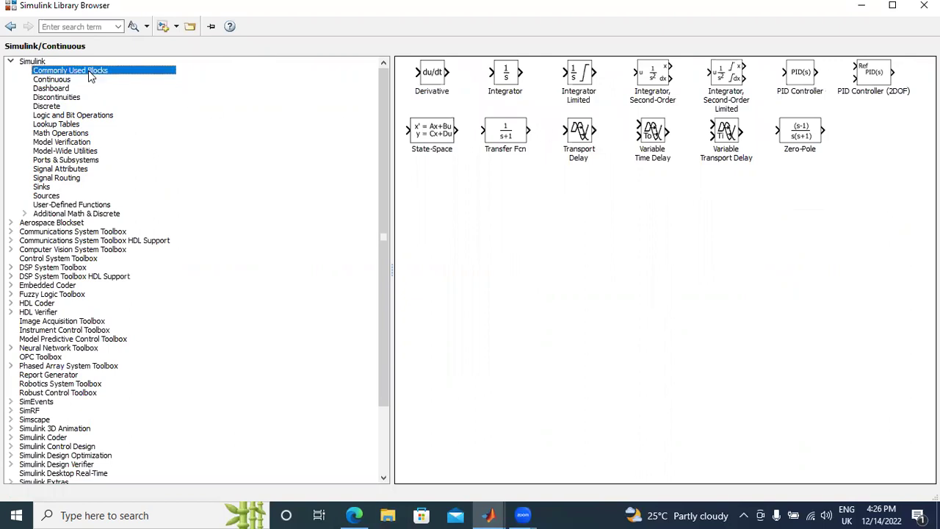
pyautogui.rightClick(804, 125)
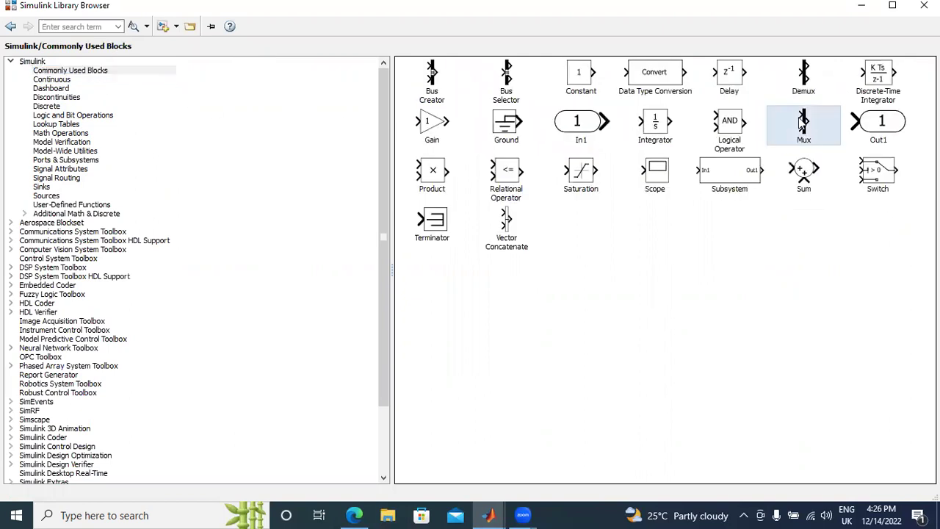
pyautogui.click(808, 127)
pyautogui.click(862, 7)
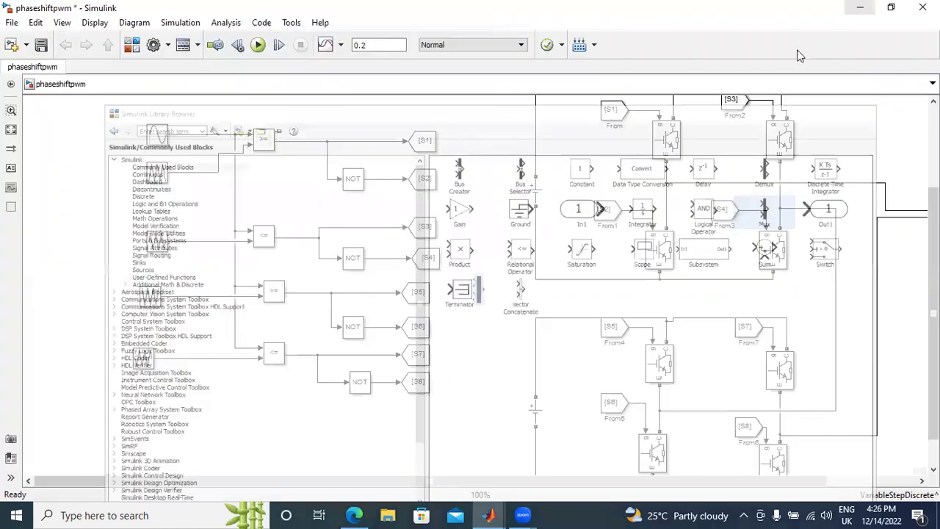
# Step: Move the Mux above the sine and carrier sources and set it to 5 inputs
pyautogui.moveTo(479, 289); pyautogui.dragTo(318, 111)
pyautogui.doubleClick(318, 111)
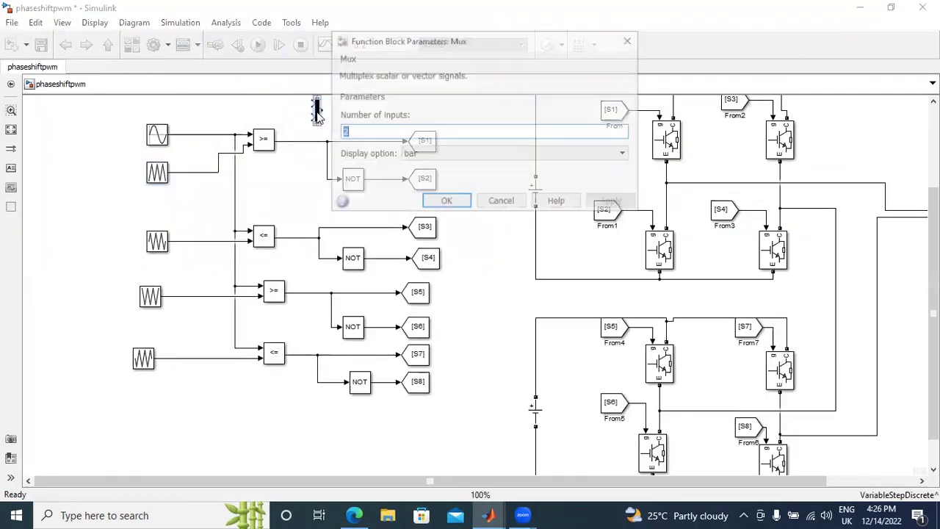
pyautogui.write('5')
pyautogui.click(616, 203)
pyautogui.click(447, 202)
pyautogui.scroll(3, 518, 210)
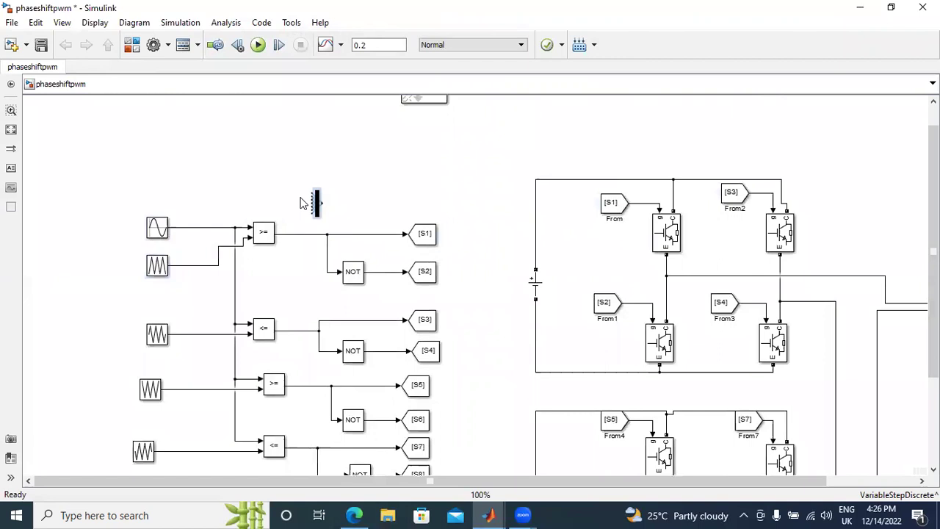
# Step: Stretch the Mux taller and connect the sine reference and four carriers to its five inputs
pyautogui.moveTo(314, 188)
pyautogui.mouseDown()
pyautogui.moveTo(315, 167)
pyautogui.moveTo(192, 228)
pyautogui.mouseUp()
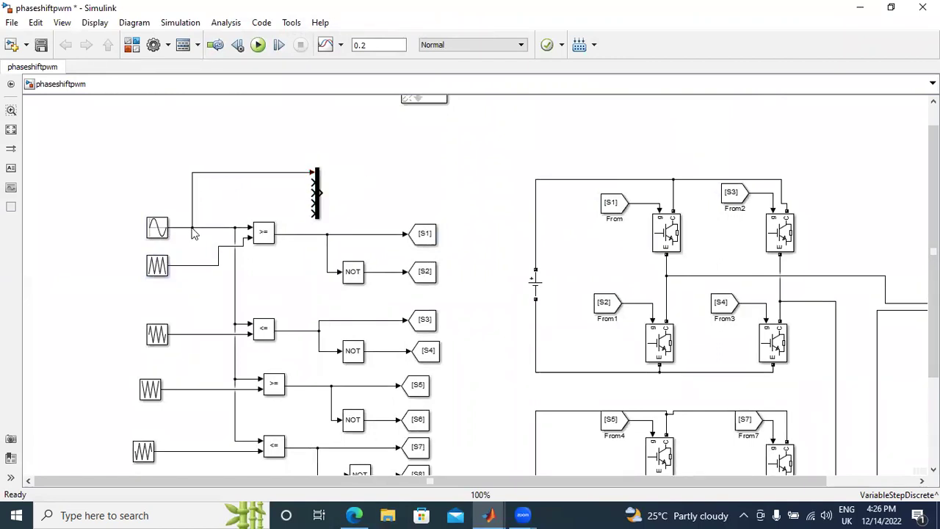
pyautogui.moveTo(310, 188)
pyautogui.mouseDown()
pyautogui.moveTo(256, 200)
pyautogui.moveTo(194, 265)
pyautogui.mouseUp()
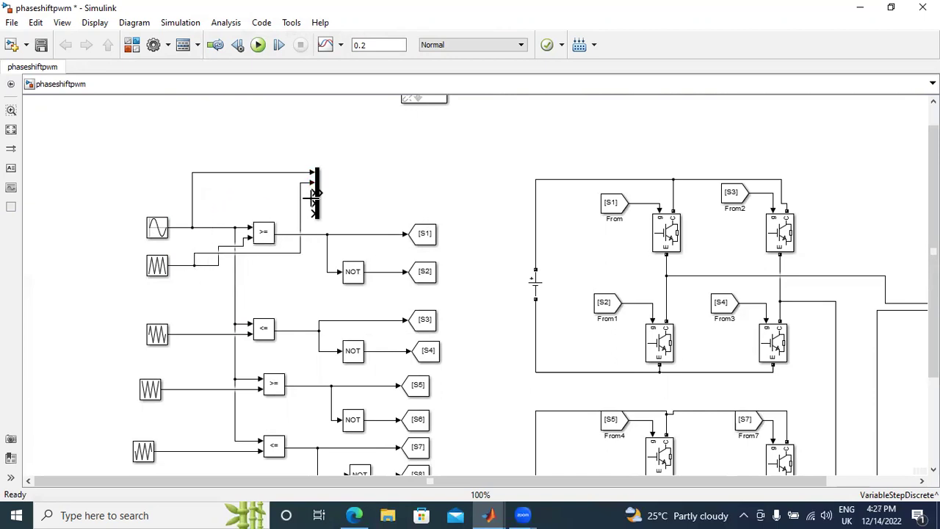
pyautogui.moveTo(314, 192)
pyautogui.mouseDown()
pyautogui.moveTo(218, 287)
pyautogui.moveTo(199, 334)
pyautogui.mouseUp()
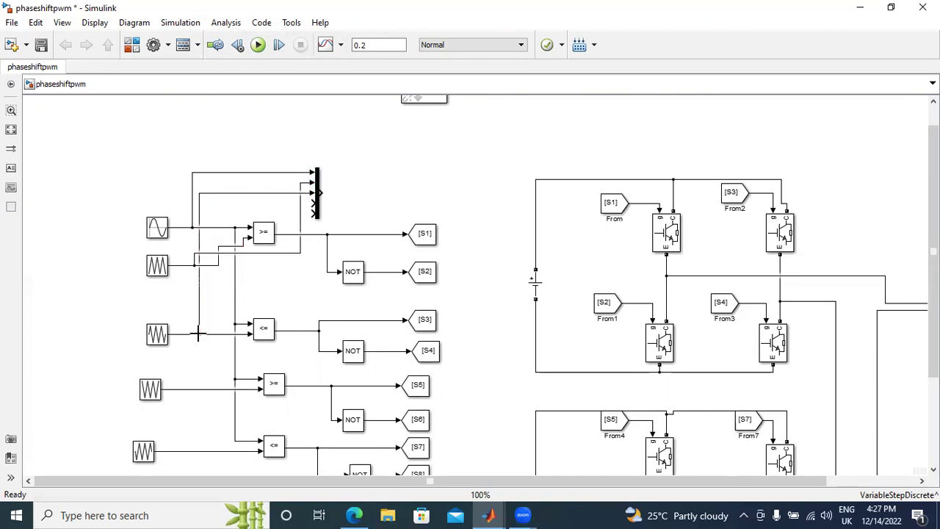
pyautogui.moveTo(313, 205); pyautogui.dragTo(186, 389)
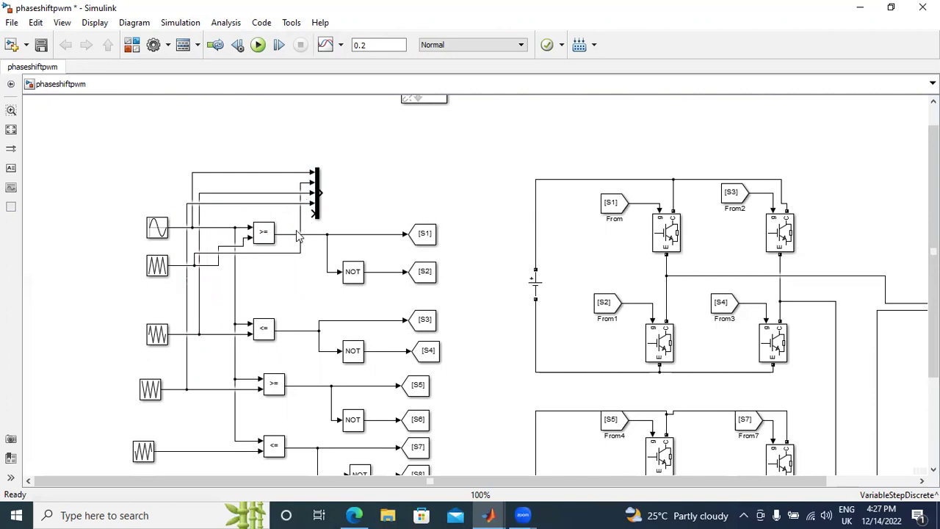
pyautogui.moveTo(314, 213); pyautogui.dragTo(183, 443)
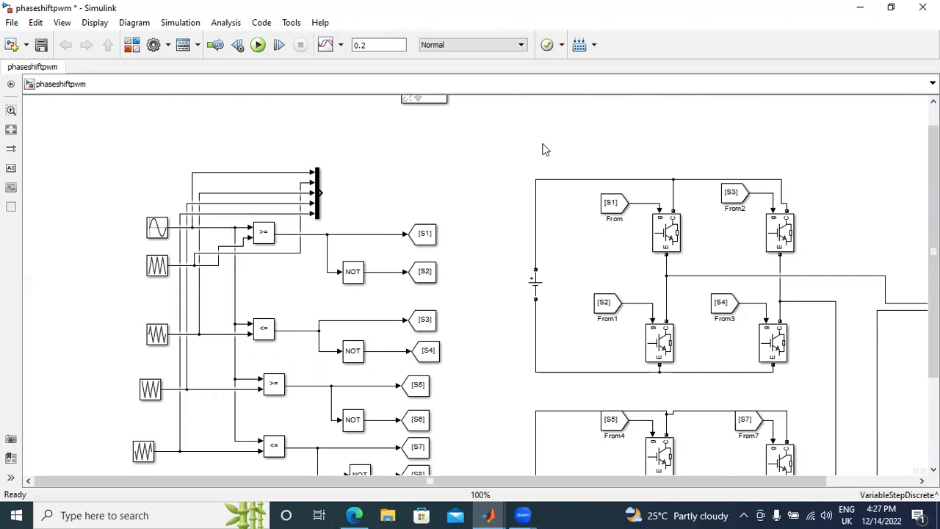
pyautogui.click(130, 45)
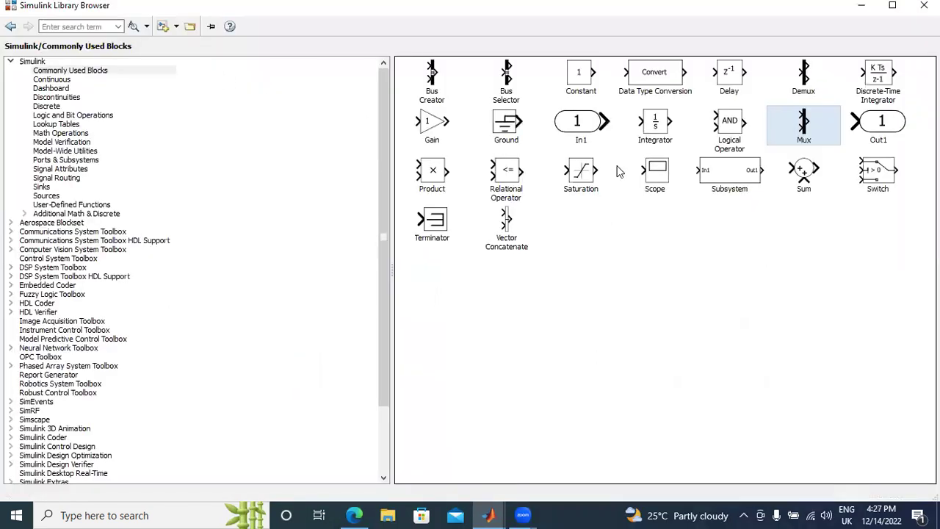
# Step: Add Scope1 after the Mux output and run the simulation
pyautogui.rightClick(656, 171)
pyautogui.click(705, 174)
pyautogui.click(488, 515)
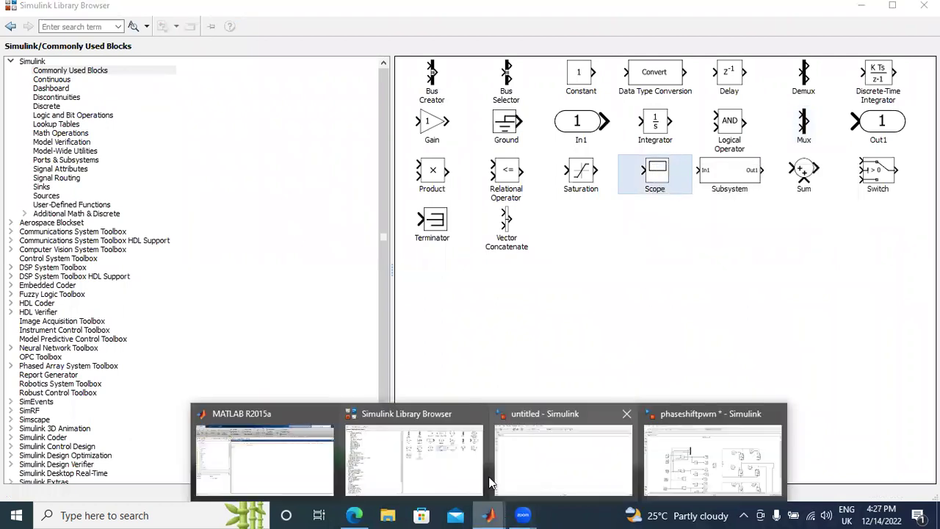
pyautogui.click(682, 476)
pyautogui.moveTo(490, 294)
pyautogui.mouseDown()
pyautogui.moveTo(417, 222)
pyautogui.moveTo(363, 190)
pyautogui.moveTo(331, 185)
pyautogui.moveTo(342, 186)
pyautogui.mouseUp()
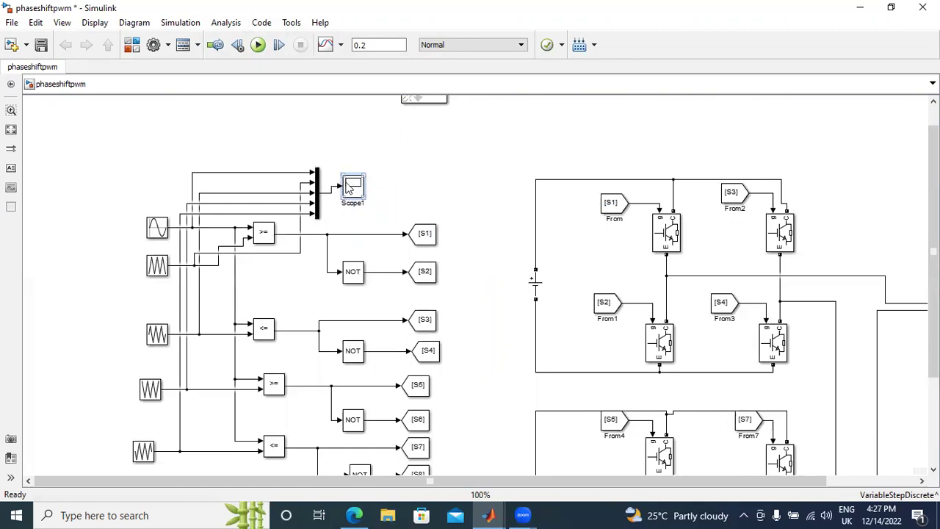
pyautogui.click(258, 45)
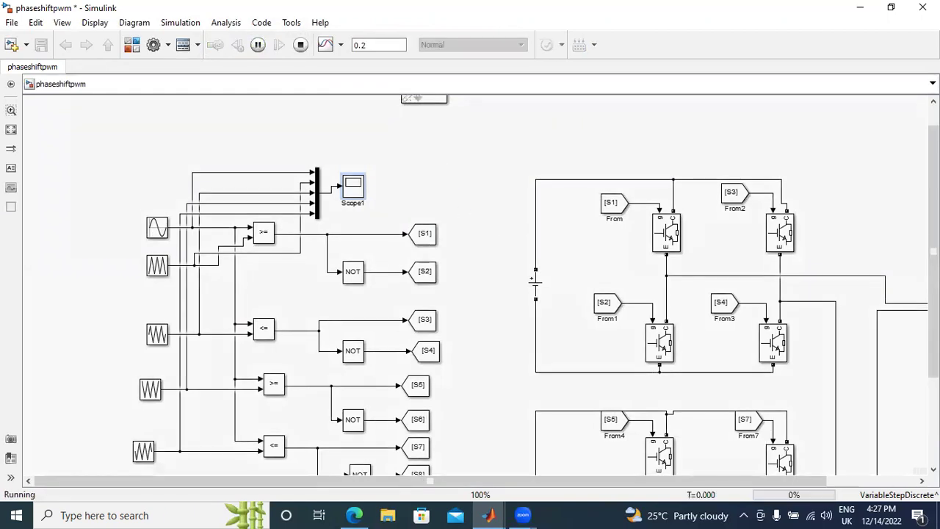
# Step: Maximize and autoscale Scope1, then zoom the time axis onto a few carrier periods
pyautogui.scroll(-3, 850, 331)
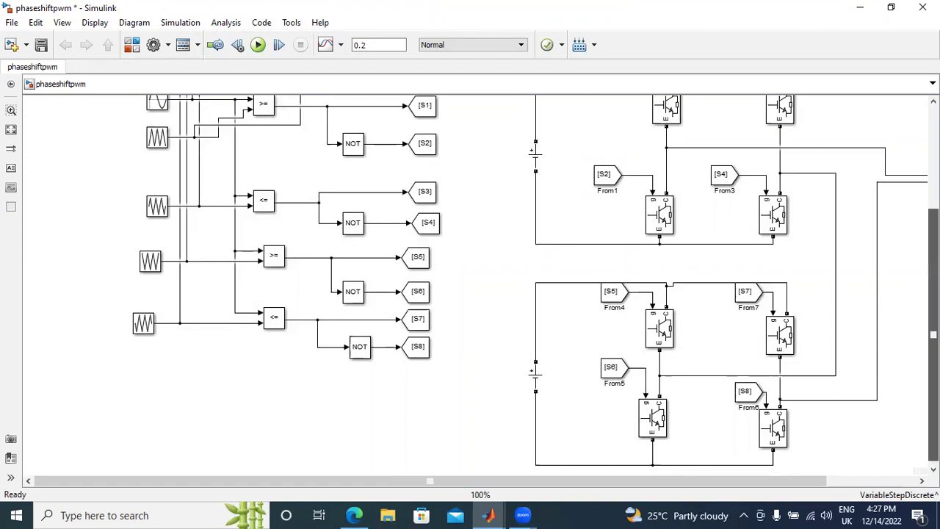
pyautogui.scroll(3, 546, 183)
pyautogui.doubleClick(354, 197)
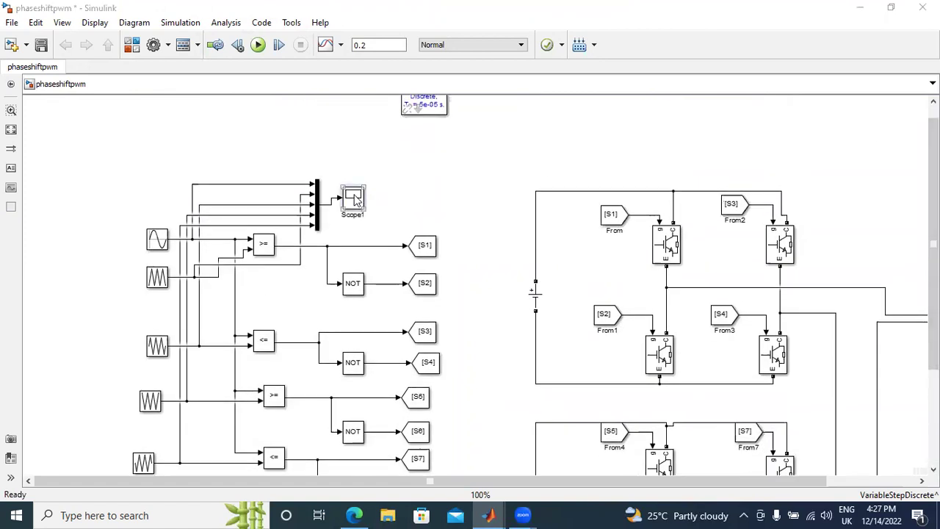
pyautogui.click(305, 224)
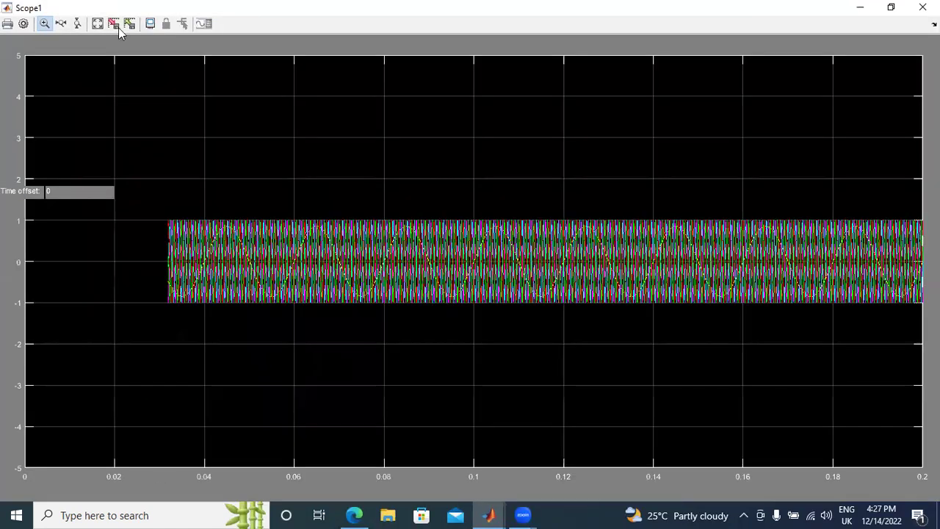
pyautogui.click(98, 26)
pyautogui.click(61, 24)
pyautogui.moveTo(539, 242); pyautogui.dragTo(117, 228)
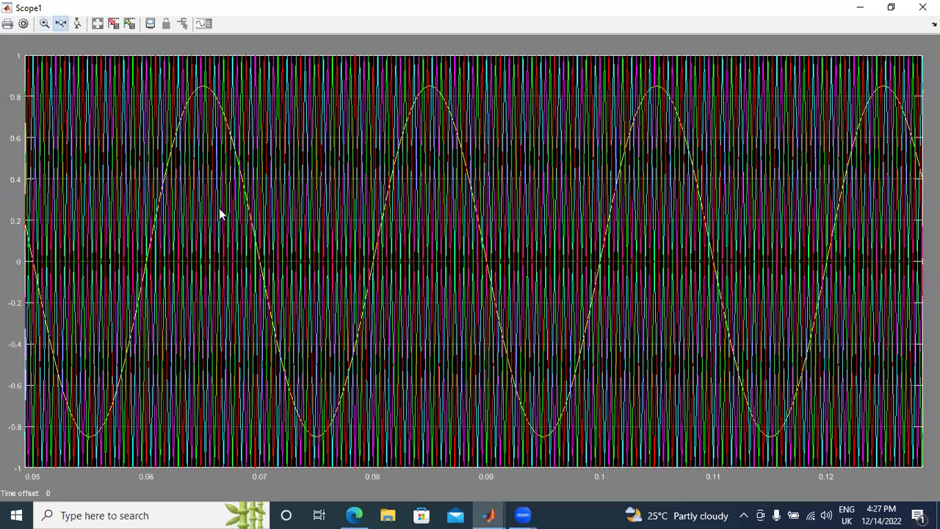
pyautogui.moveTo(509, 226); pyautogui.dragTo(405, 214)
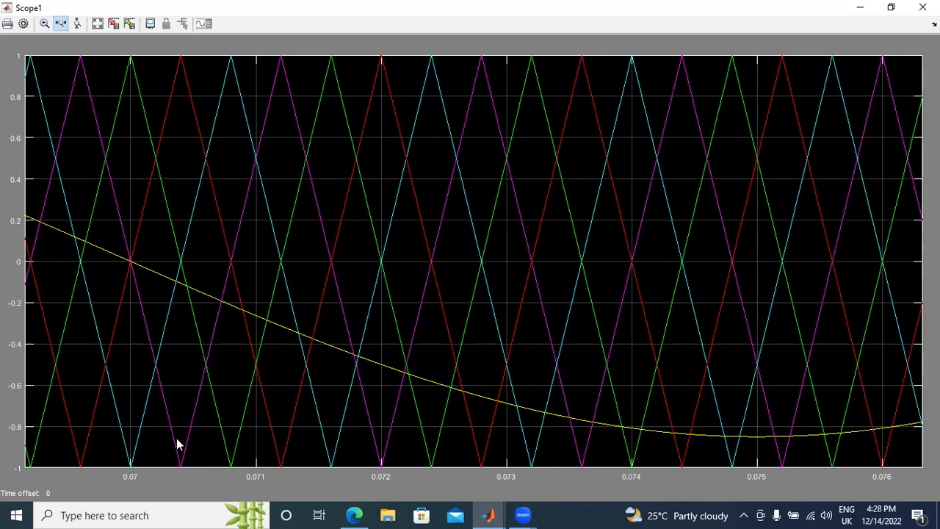
pyautogui.click(314, 514)
# Step: Inspect the Time and Output values of Repeating Sequence4 and Repeating Sequence1
pyautogui.click(860, 7)
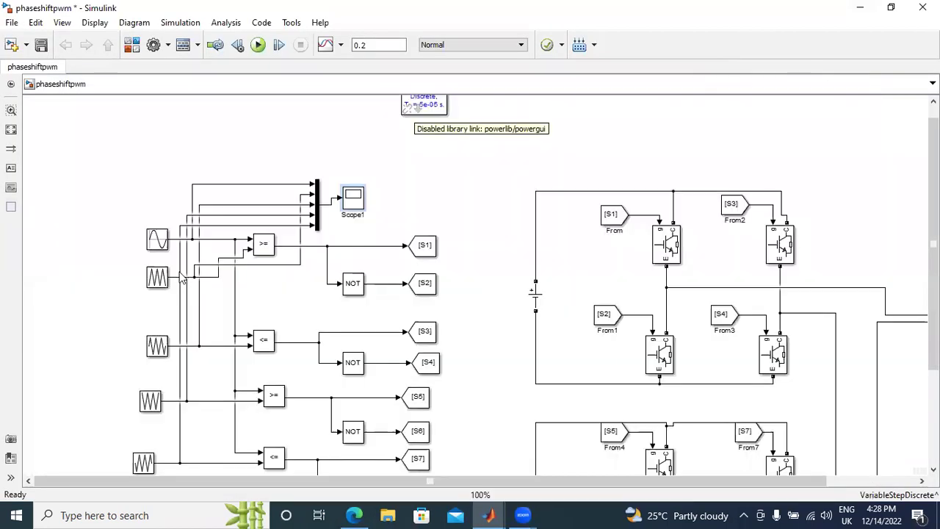
pyautogui.doubleClick(156, 277)
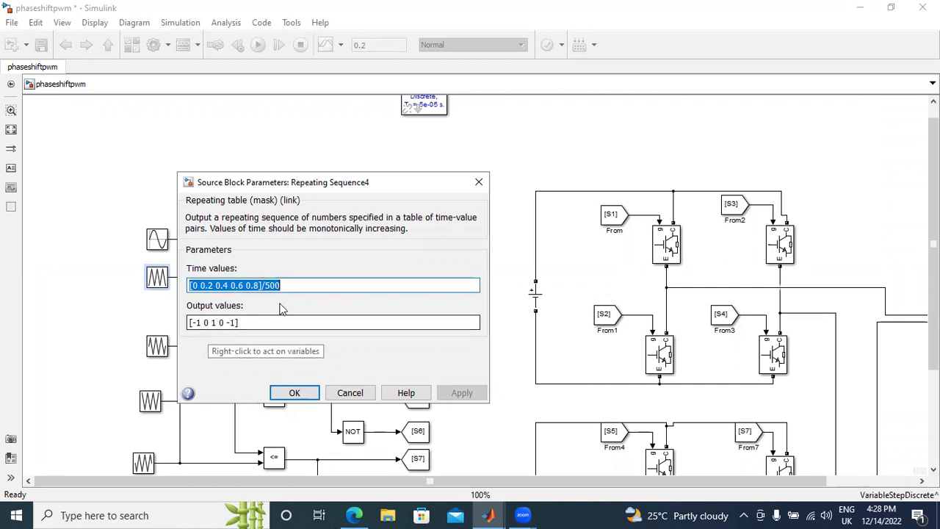
pyautogui.moveTo(402, 183); pyautogui.dragTo(320, 95)
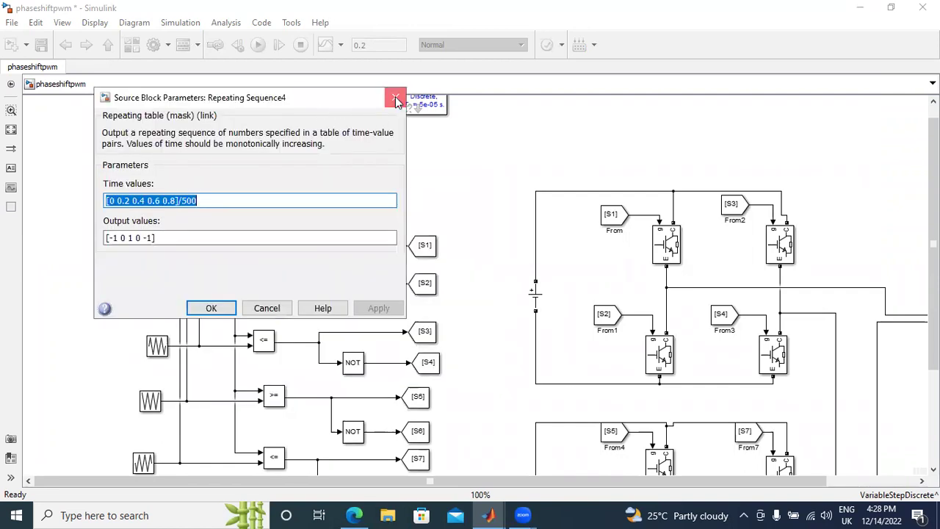
pyautogui.click(397, 93)
pyautogui.doubleClick(156, 347)
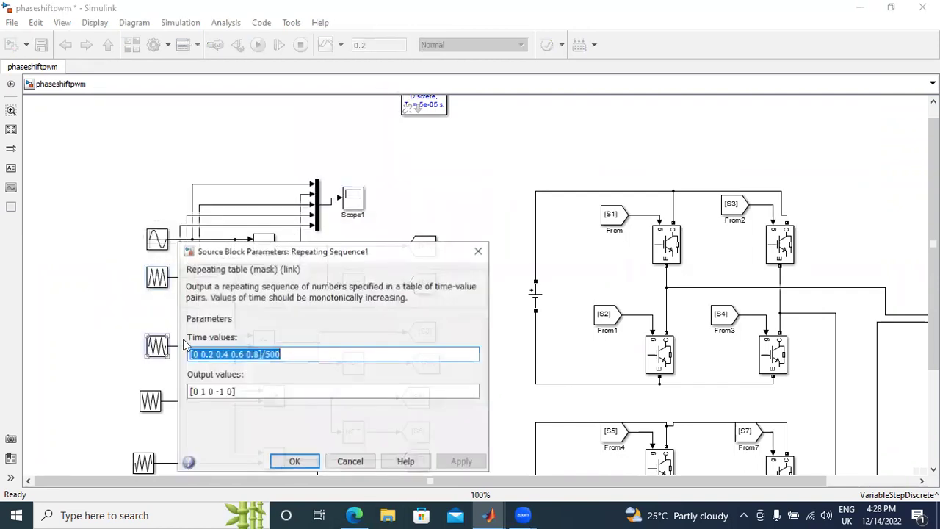
pyautogui.moveTo(372, 254); pyautogui.dragTo(383, 165)
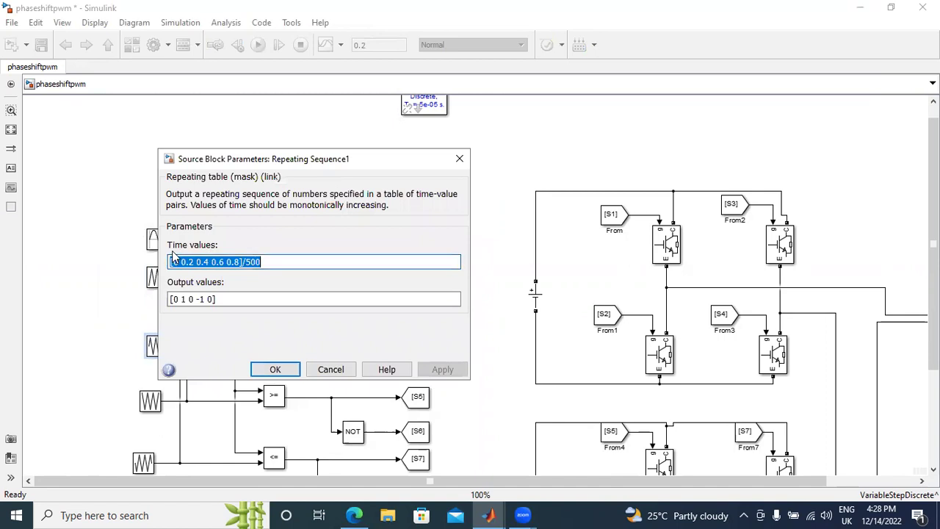
pyautogui.click(271, 264)
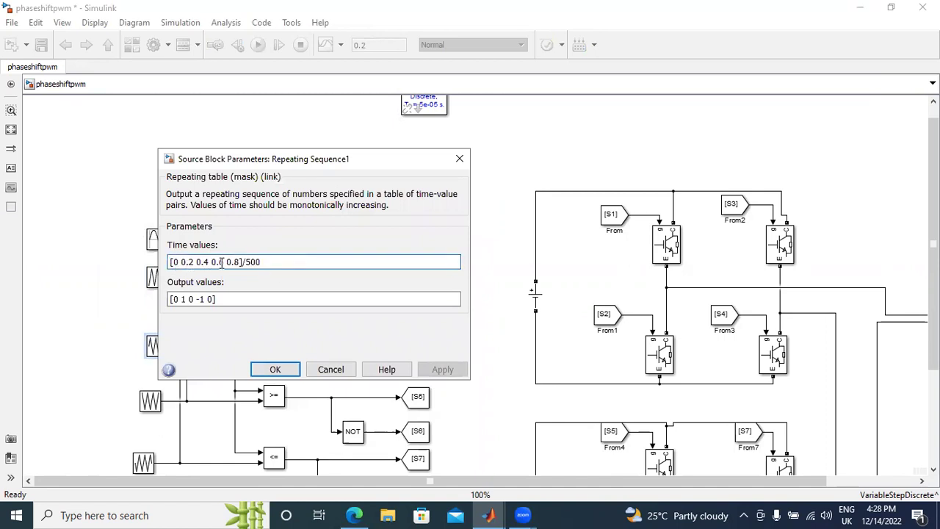
pyautogui.click(177, 299)
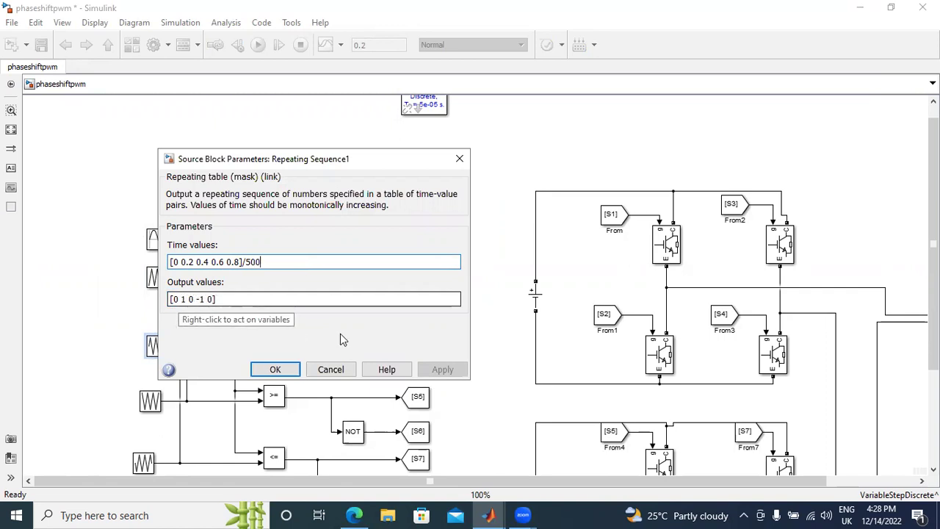
pyautogui.click(459, 158)
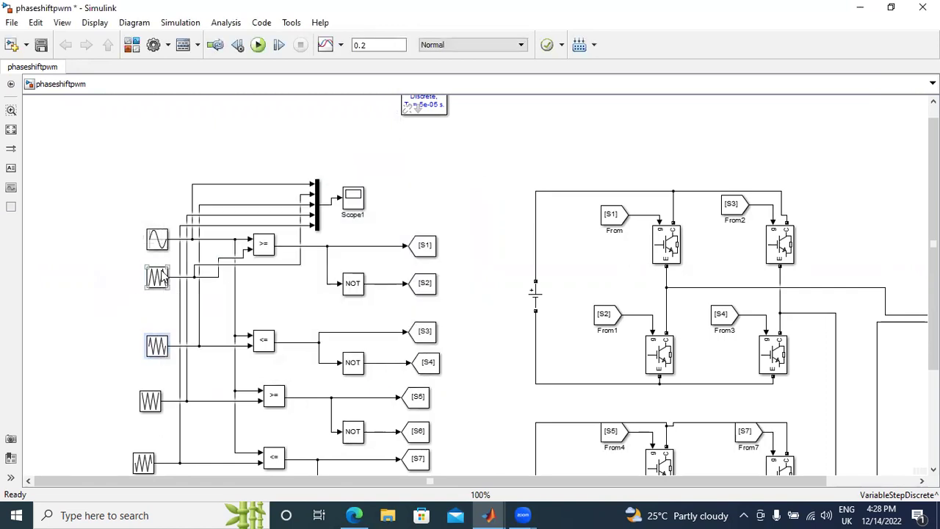
# Step: Recheck and confirm the Repeating Sequence4 and Repeating Sequence1 carrier settings
pyautogui.doubleClick(163, 276)
pyautogui.click(316, 393)
pyautogui.doubleClick(156, 346)
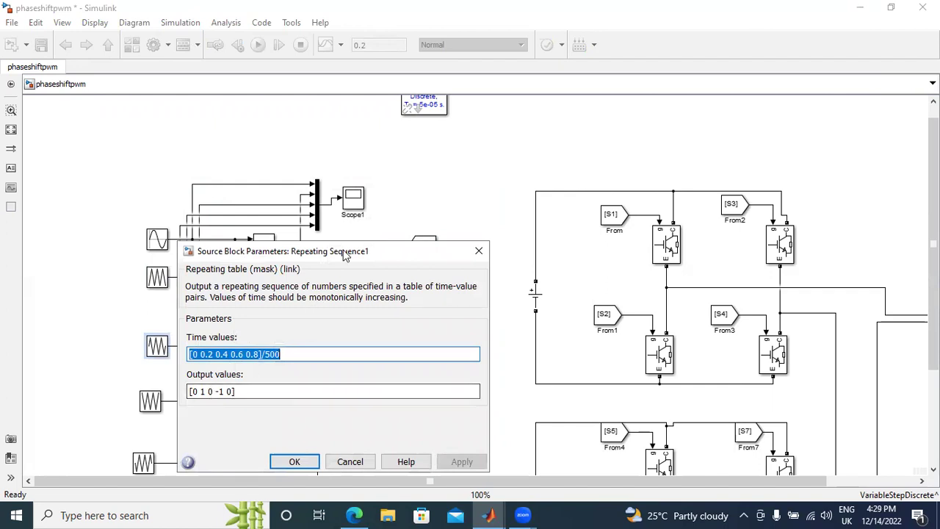
pyautogui.moveTo(345, 250); pyautogui.dragTo(315, 138)
pyautogui.click(264, 349)
pyautogui.doubleClick(163, 282)
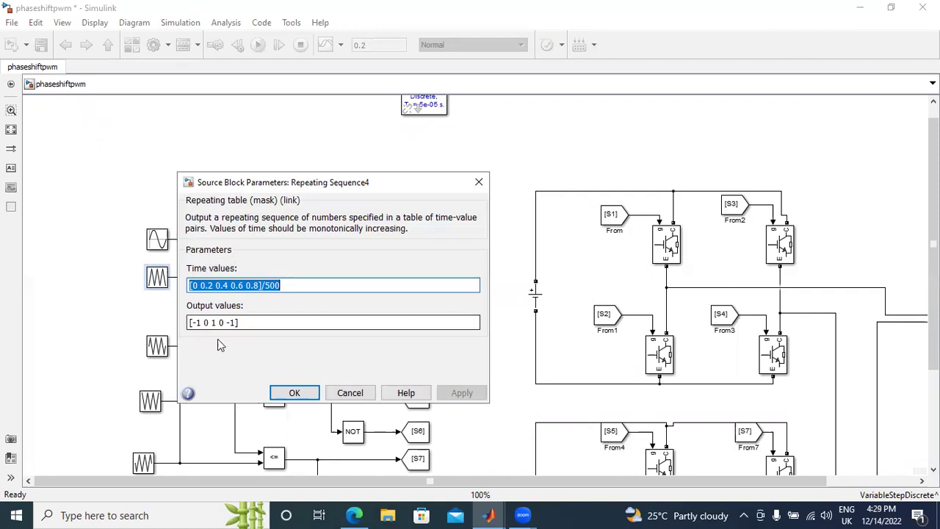
pyautogui.click(295, 394)
# Step: Verify Repeating Sequence2 outputs [1 0 -1 0 1] and Repeating Sequence3 outputs [0 -1 0 1 0]
pyautogui.click(150, 402)
pyautogui.doubleClick(150, 404)
pyautogui.moveTo(304, 301); pyautogui.dragTo(248, 175)
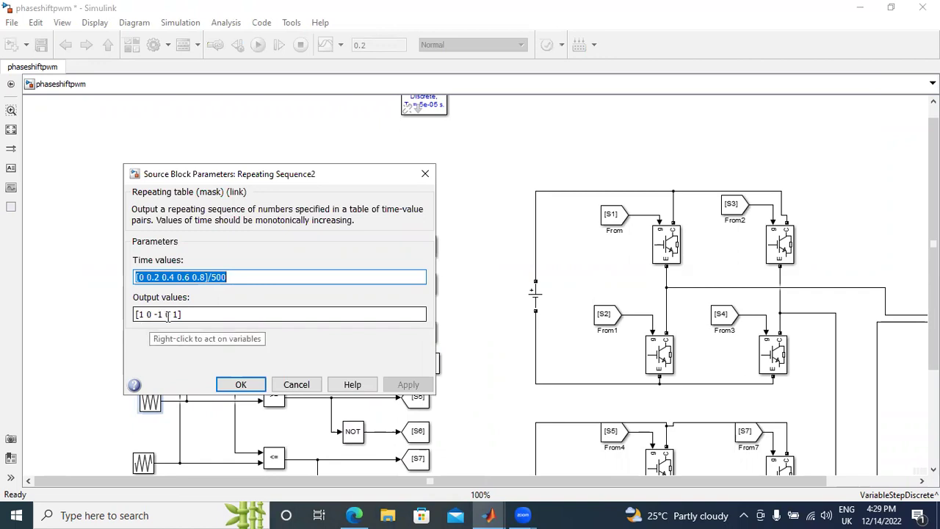
pyautogui.click(237, 383)
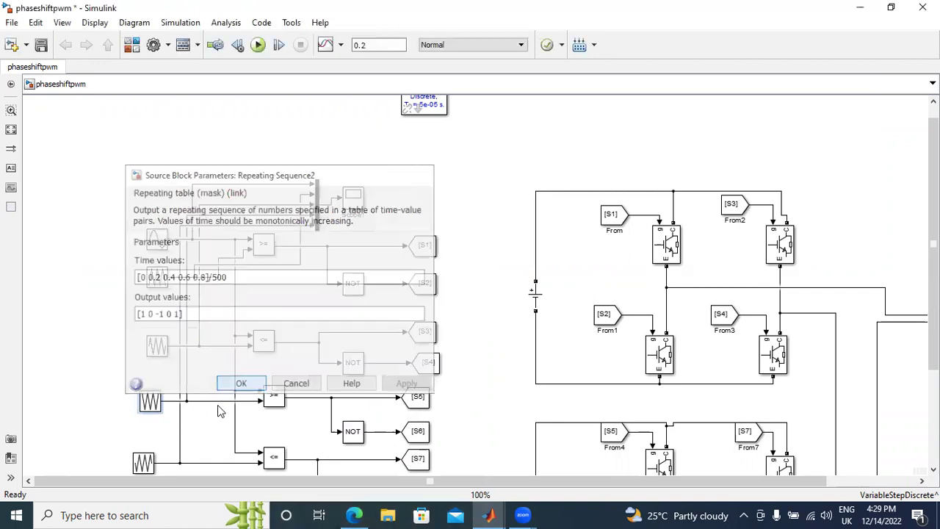
pyautogui.doubleClick(144, 462)
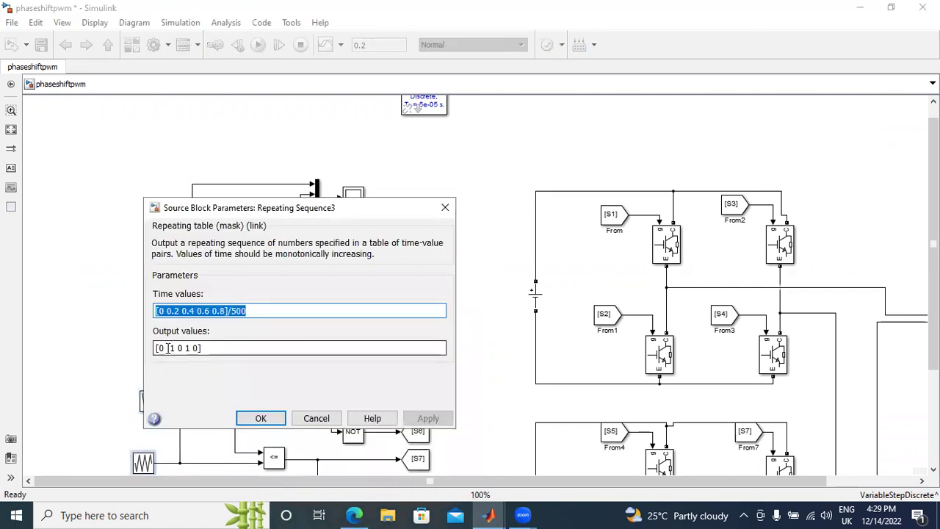
pyautogui.click(173, 347)
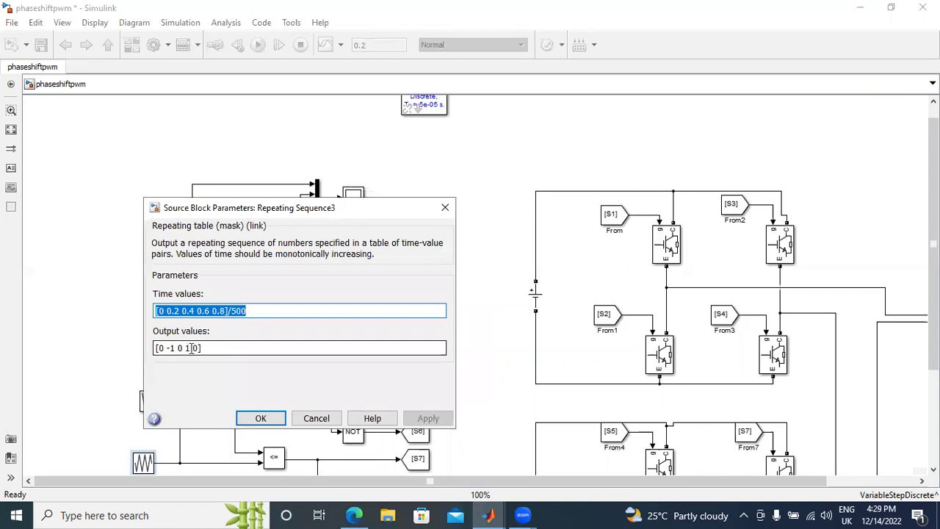
pyautogui.click(258, 418)
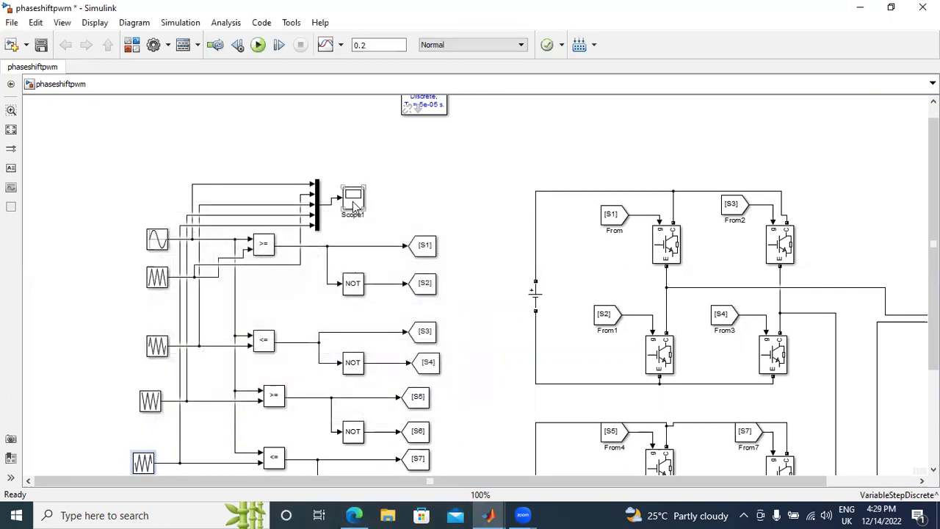
pyautogui.doubleClick(353, 198)
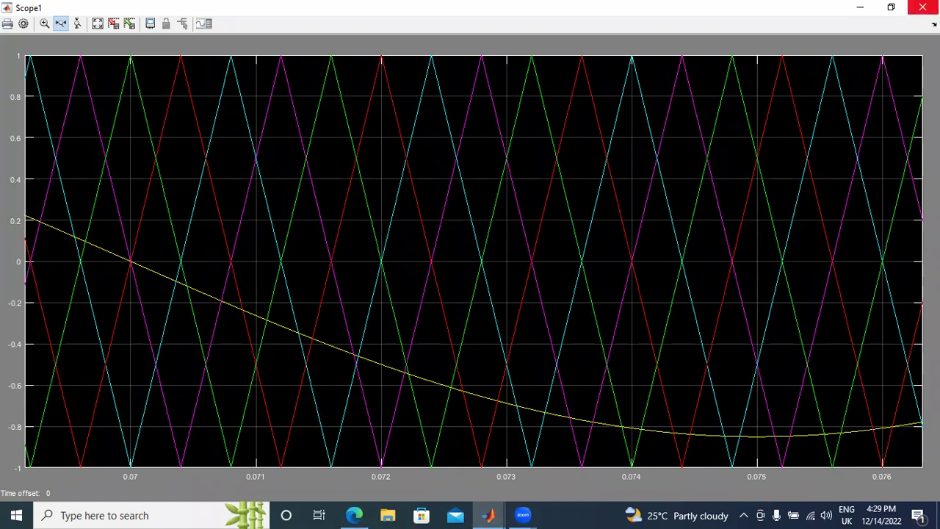
pyautogui.click(922, 8)
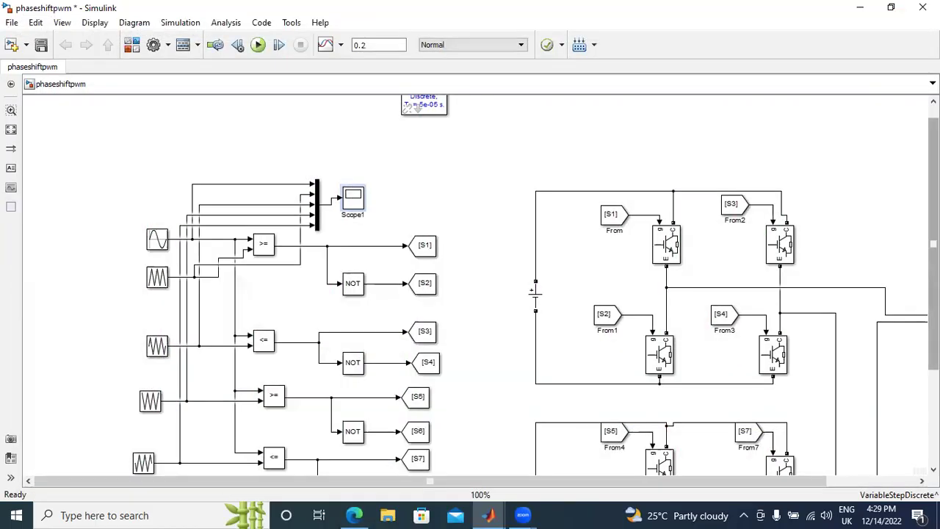
# Step: Review the first H-bridge switches and the [S3], [S6] and [S7] gate signal From blocks
pyautogui.scroll(-4, 255, 279)
pyautogui.scroll(2, 256, 279)
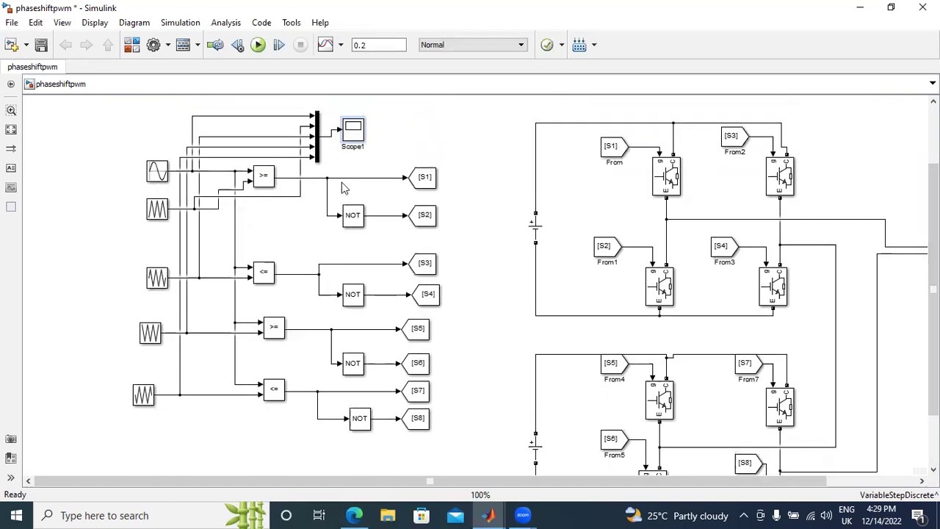
pyautogui.click(160, 216)
pyautogui.click(116, 392)
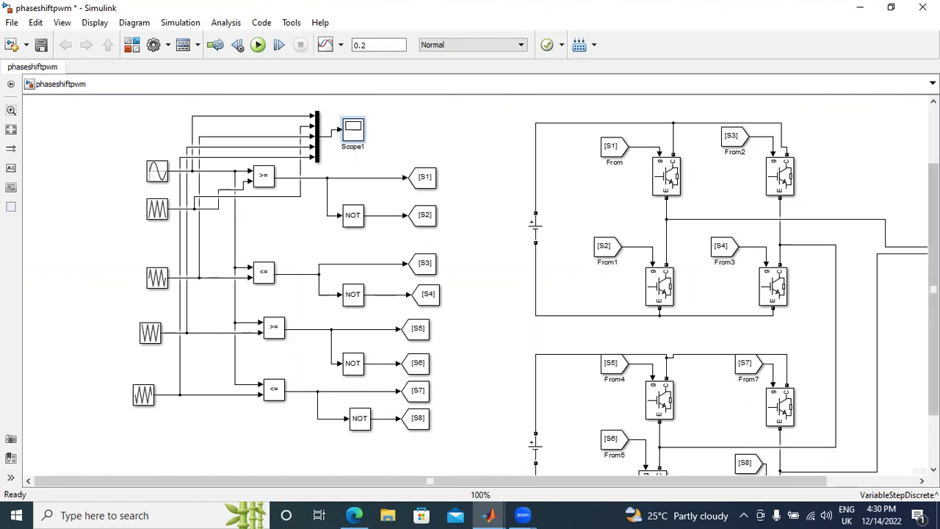
pyautogui.scroll(-2, 716, 382)
pyautogui.click(673, 216)
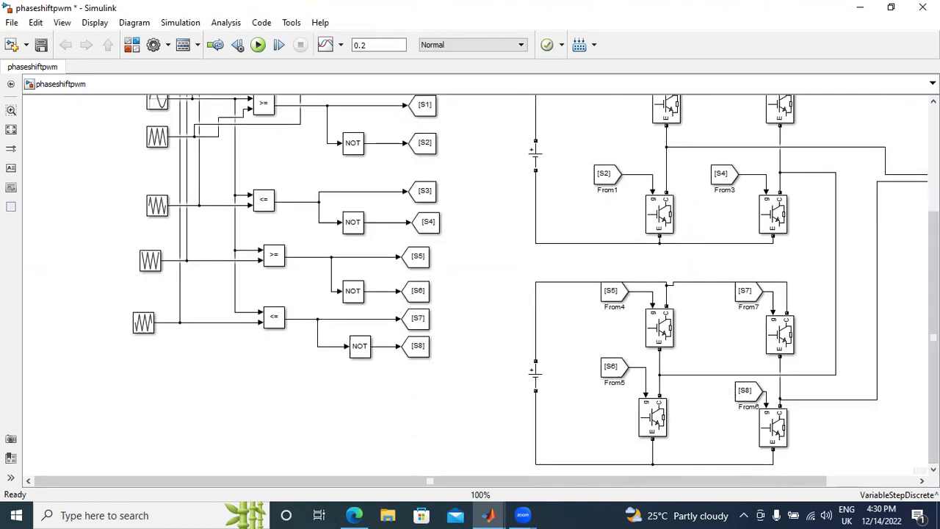
pyautogui.scroll(4, 909, 249)
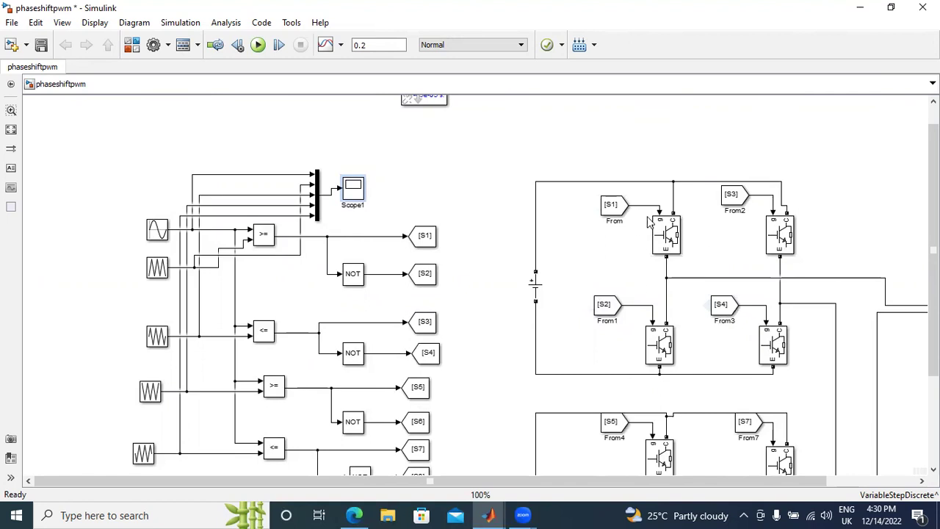
pyautogui.click(733, 202)
pyautogui.scroll(-1, 933, 294)
pyautogui.scroll(-4, 933, 294)
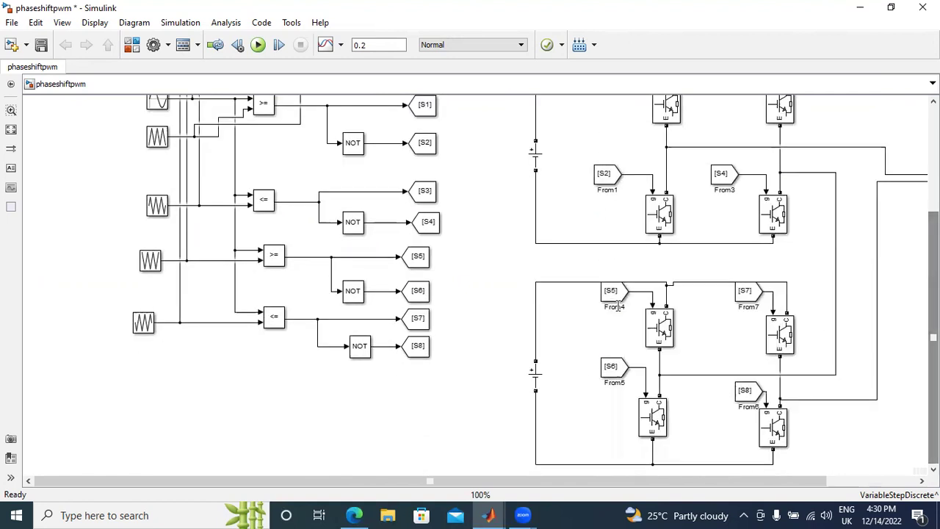
pyautogui.click(610, 371)
pyautogui.click(740, 295)
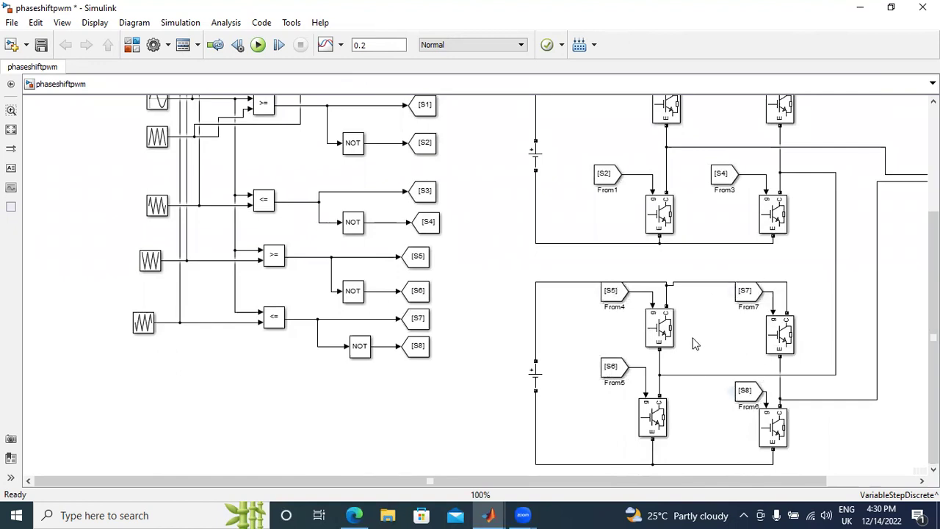
pyautogui.scroll(6, 581, 315)
# Step: Inspect the upper and lower bridges' DC voltage sources, then bring up Help with F1
pyautogui.click(537, 312)
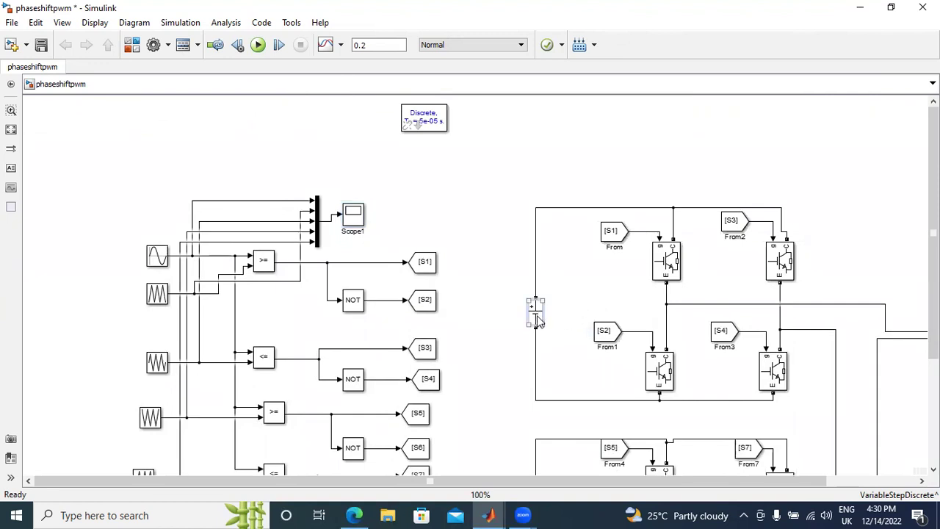
pyautogui.doubleClick(537, 321)
pyautogui.click(421, 317)
pyautogui.scroll(-6, 933, 220)
pyautogui.click(536, 378)
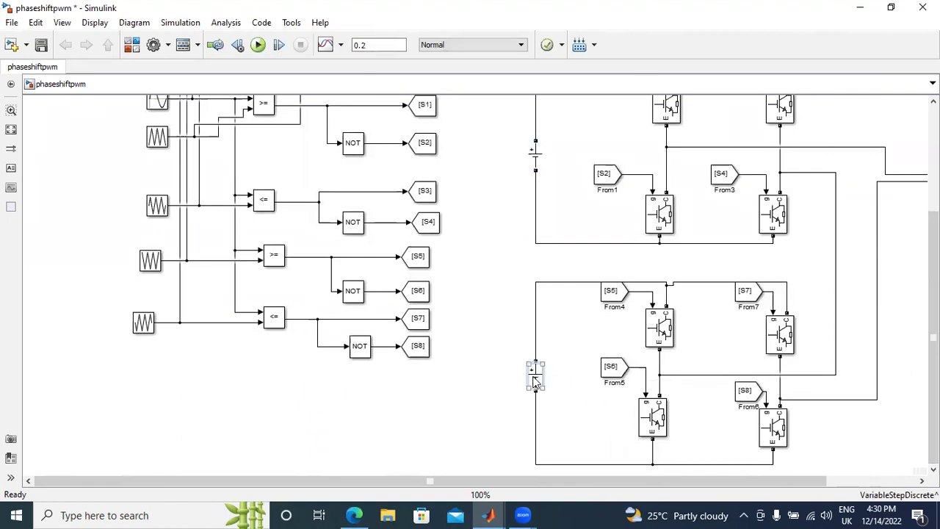
pyautogui.doubleClick(536, 378)
pyautogui.click(418, 317)
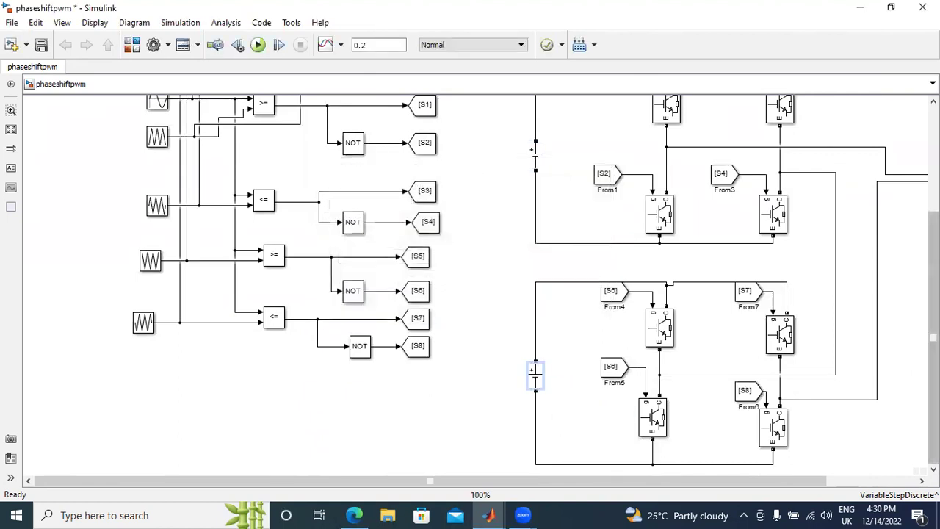
pyautogui.hscroll(3, 881, 264)
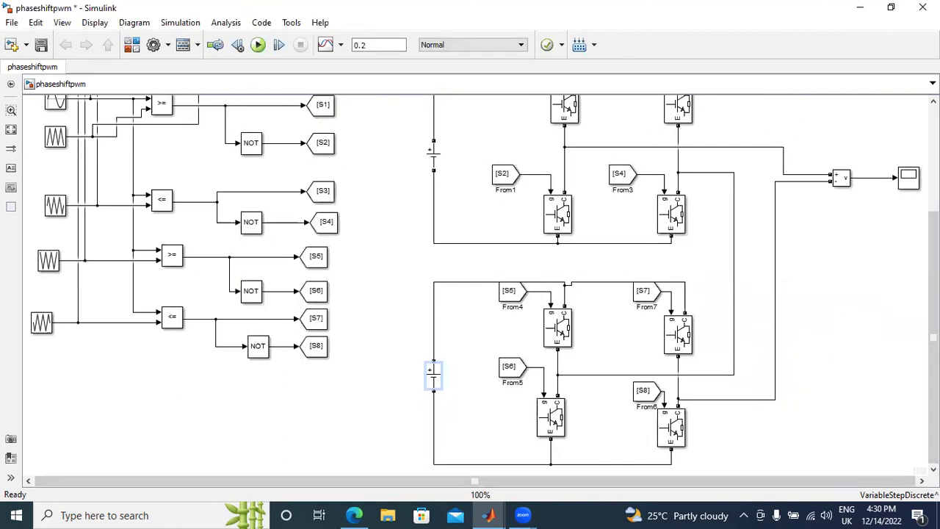
pyautogui.scroll(2, 471, 287)
pyautogui.press('F1')
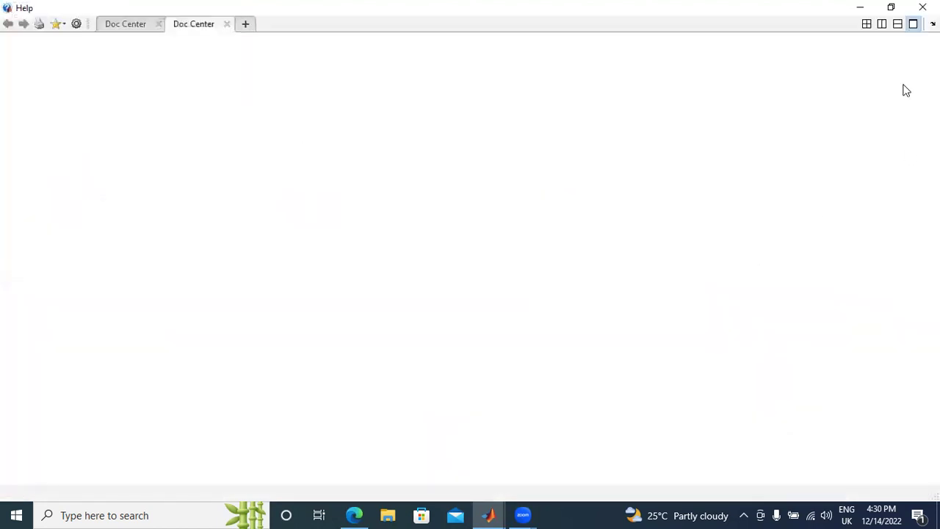
# Step: Rerun and zoom the output scope to 0.01–0.07 s, showing levels 0, ±100 and ±200
pyautogui.click(922, 8)
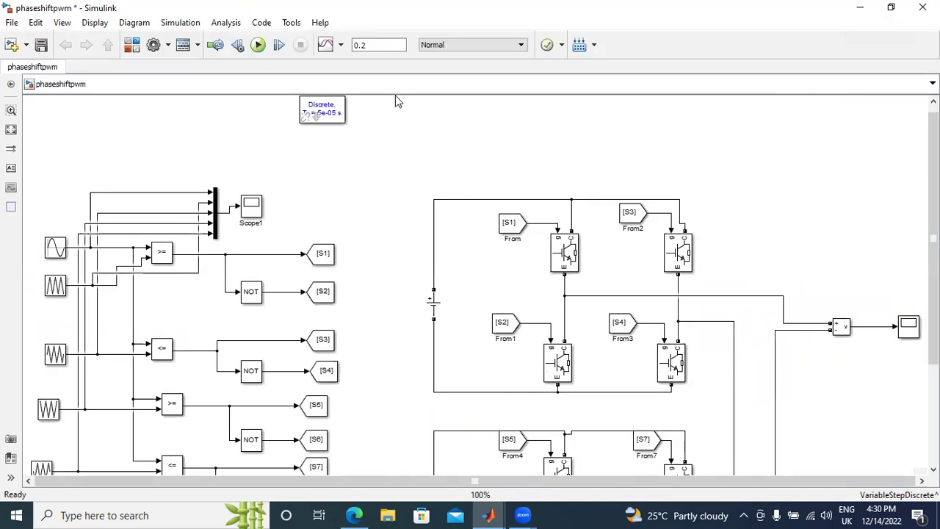
pyautogui.click(258, 45)
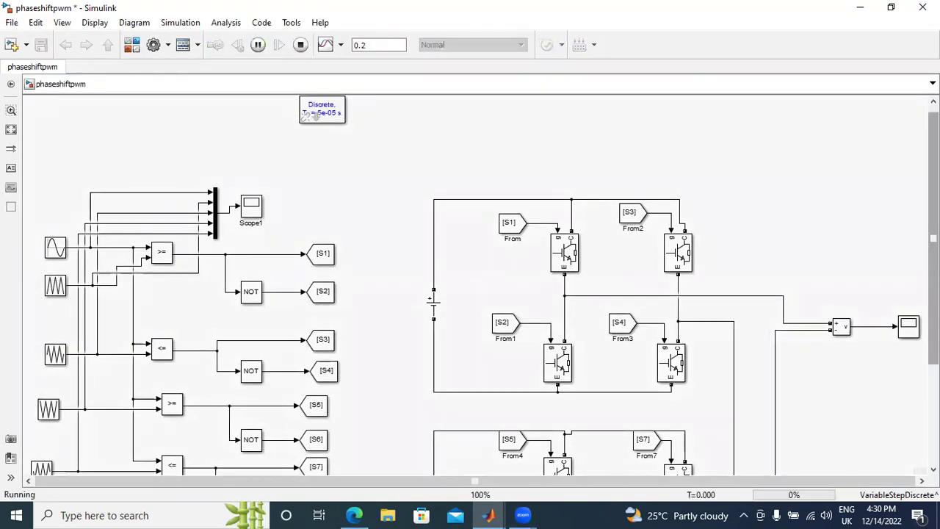
pyautogui.scroll(-2, 661, 220)
pyautogui.doubleClick(909, 270)
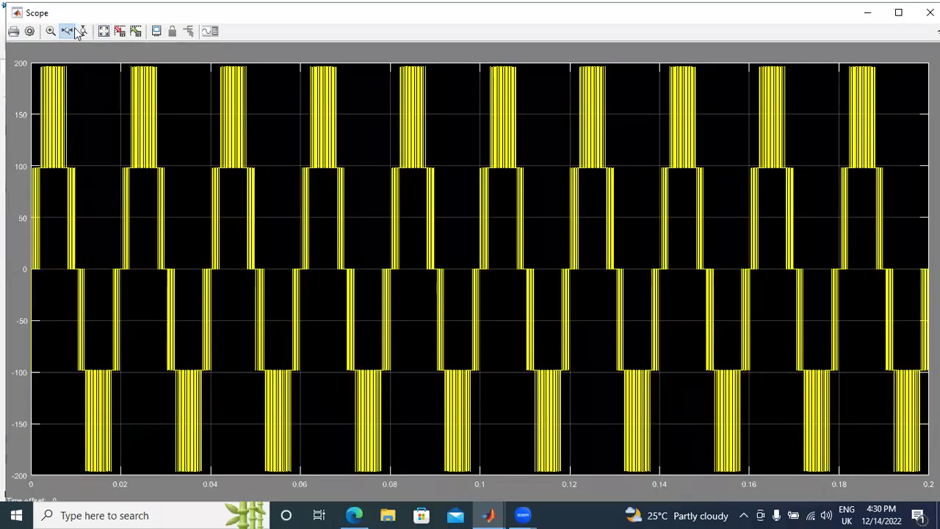
pyautogui.click(66, 32)
pyautogui.moveTo(77, 195); pyautogui.dragTo(346, 231)
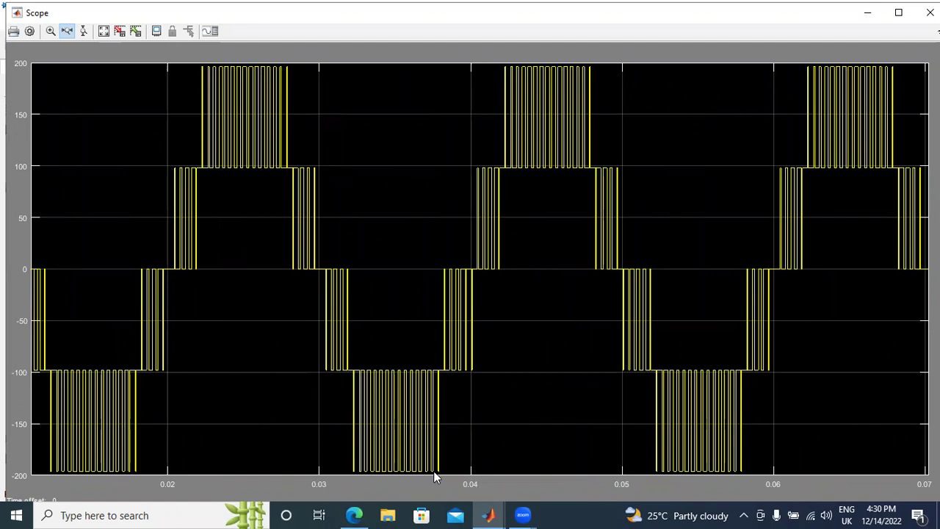
pyautogui.click(104, 32)
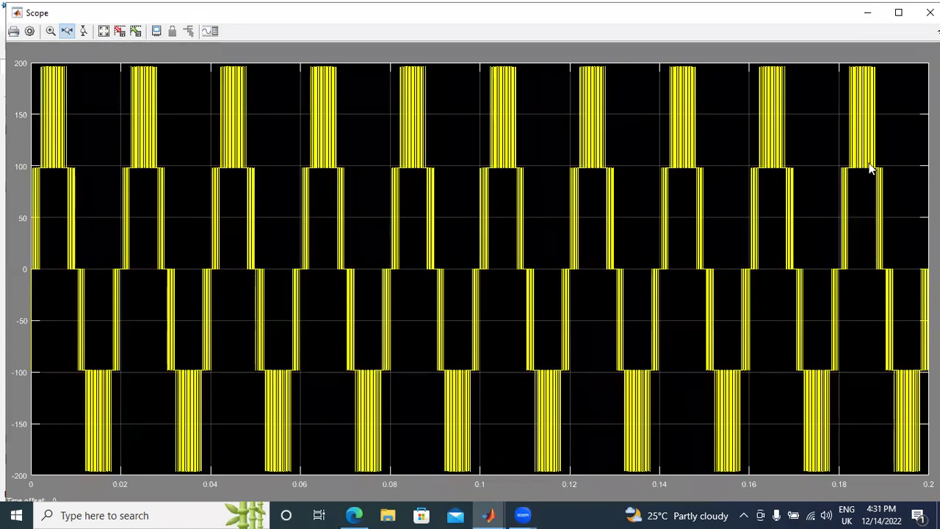
pyautogui.click(927, 12)
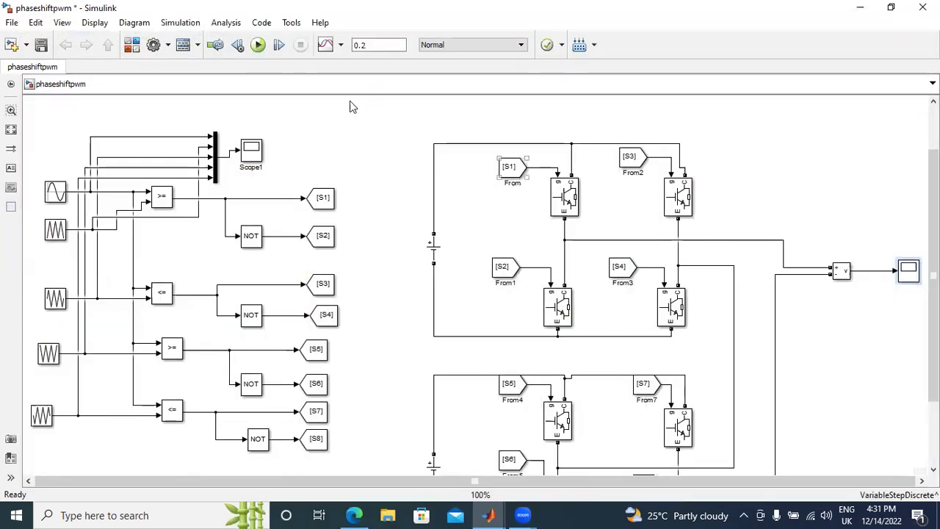
# Step: Add a Series RLC Branch from SimPowerSystems Fundamental Blocks > Elements beside the voltage measurement
pyautogui.click(132, 45)
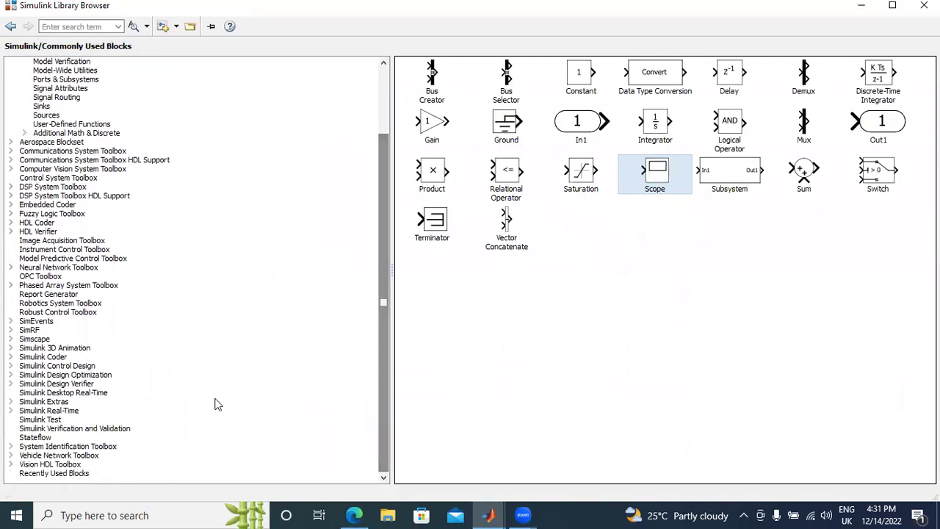
pyautogui.click(12, 339)
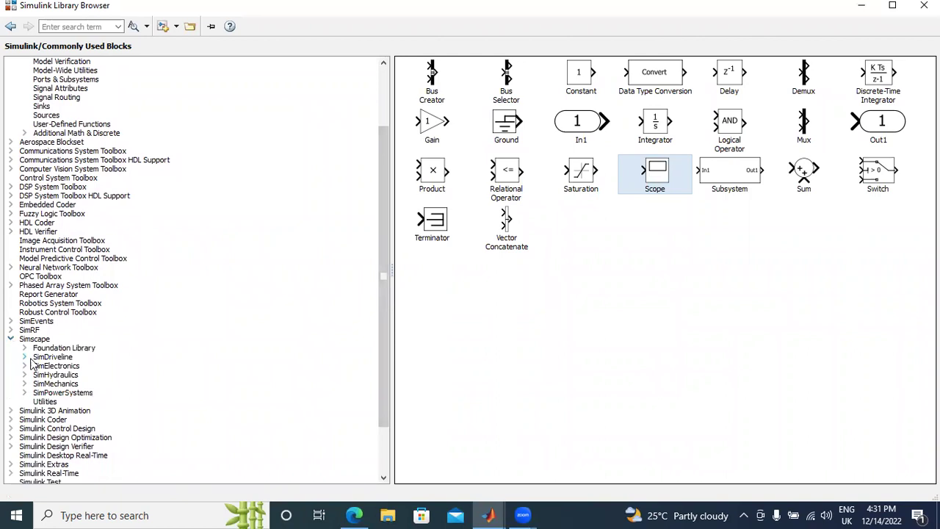
pyautogui.click(25, 393)
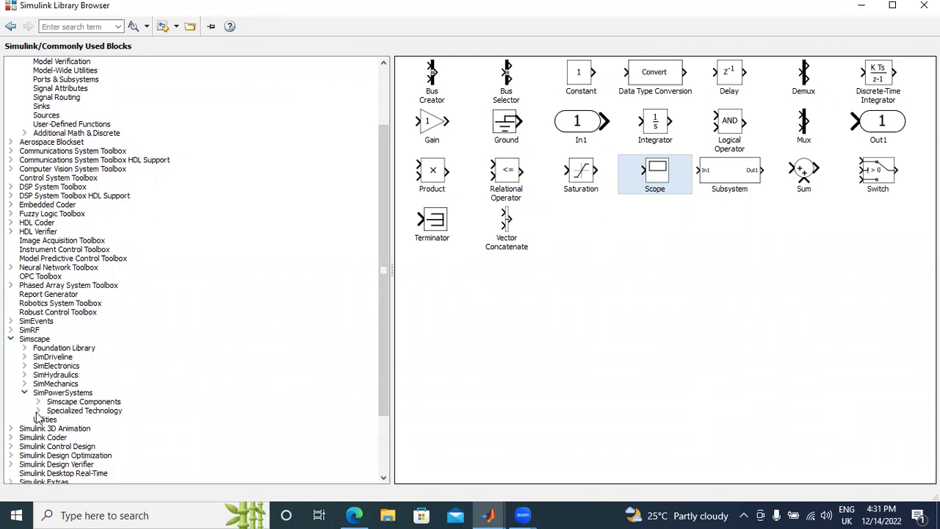
pyautogui.click(38, 411)
pyautogui.click(52, 419)
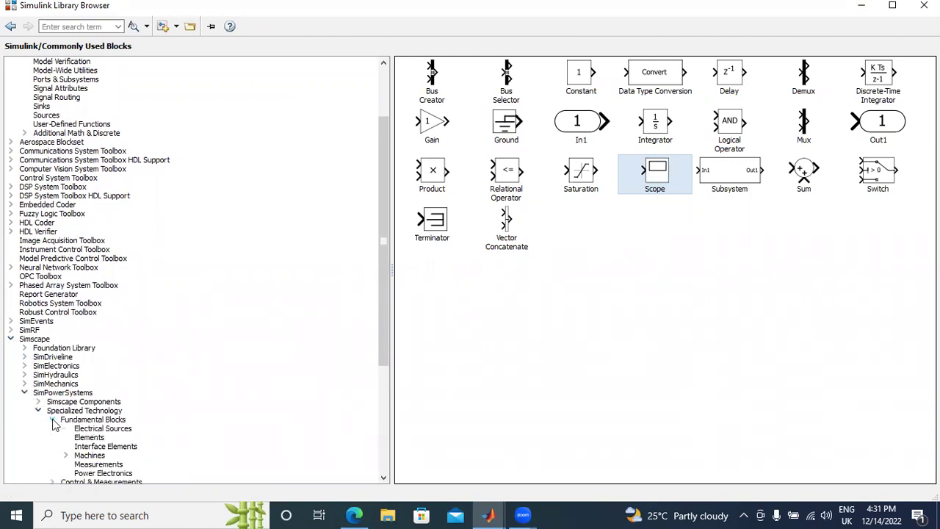
pyautogui.click(98, 437)
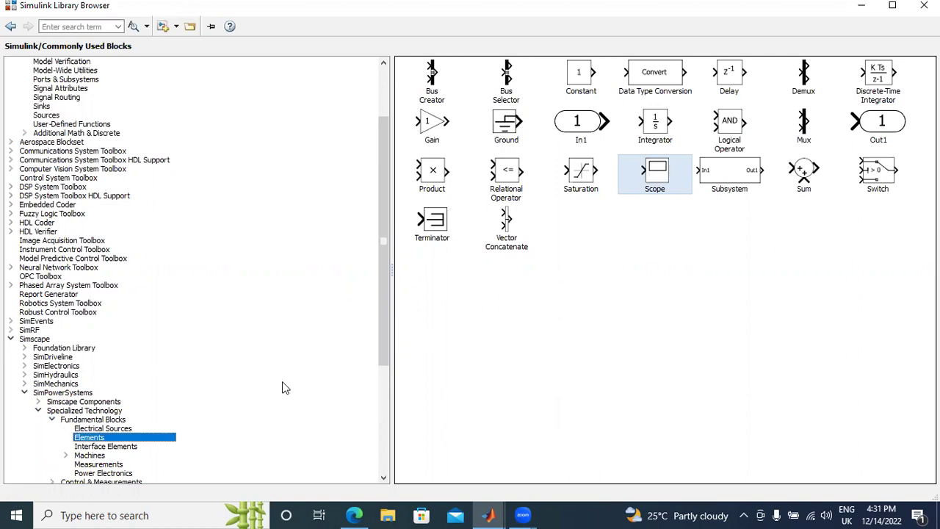
pyautogui.click(120, 437)
pyautogui.click(747, 181)
pyautogui.rightClick(735, 169)
pyautogui.click(849, 20)
pyautogui.click(860, 7)
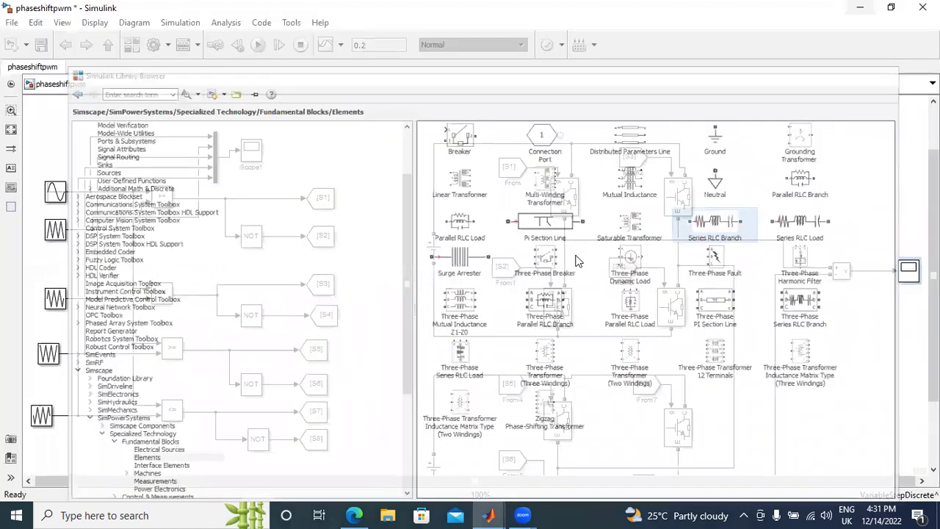
pyautogui.hotkey('ctrl', 'v')
pyautogui.moveTo(486, 295); pyautogui.dragTo(761, 276)
# Step: Make the branch a pure 1-ohm resistor and wire its left end into the bridge output
pyautogui.doubleClick(761, 276)
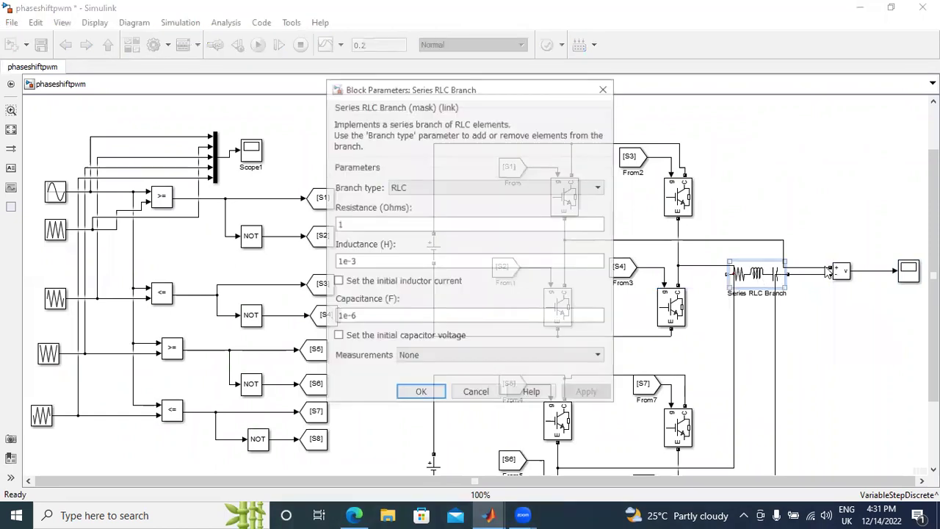
pyautogui.click(486, 185)
pyautogui.click(481, 211)
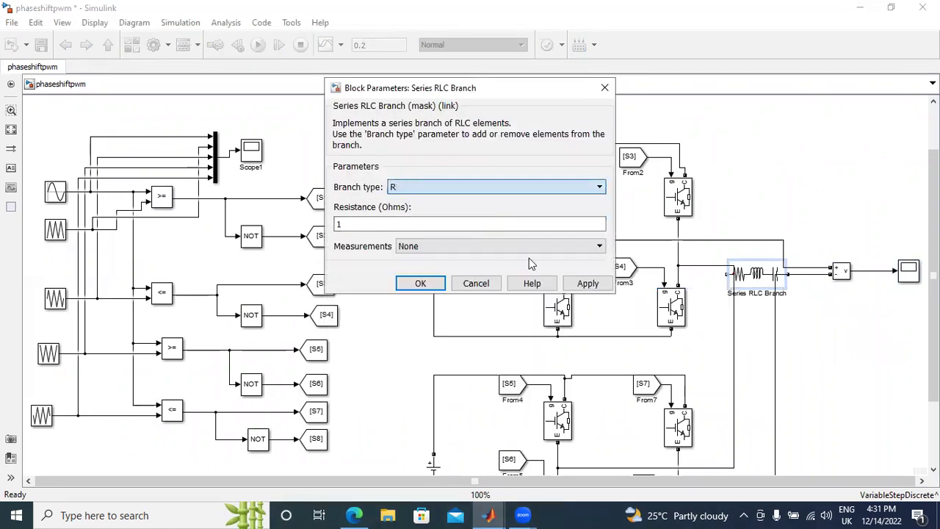
pyautogui.click(587, 283)
pyautogui.click(485, 286)
pyautogui.moveTo(764, 274)
pyautogui.mouseDown()
pyautogui.moveTo(778, 198)
pyautogui.moveTo(816, 411)
pyautogui.moveTo(783, 273)
pyautogui.mouseUp()
pyautogui.click(820, 202)
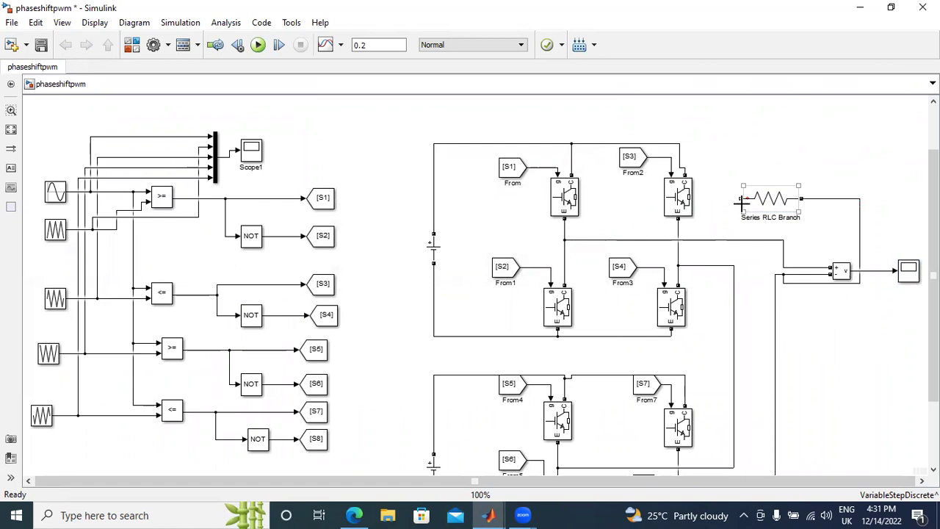
pyautogui.moveTo(741, 198); pyautogui.dragTo(723, 239)
# Step: Run the model with the resistor load and check the output voltage scope
pyautogui.click(258, 45)
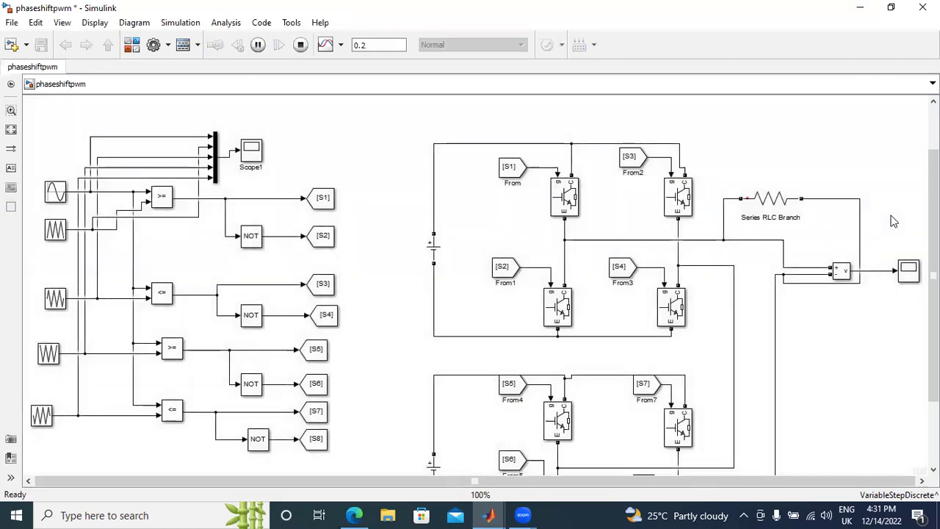
pyautogui.doubleClick(908, 271)
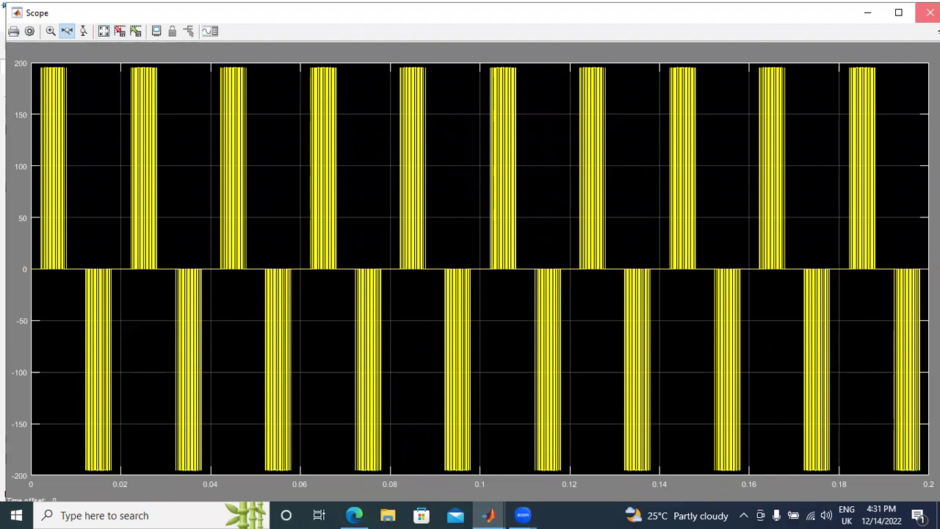
pyautogui.click(930, 13)
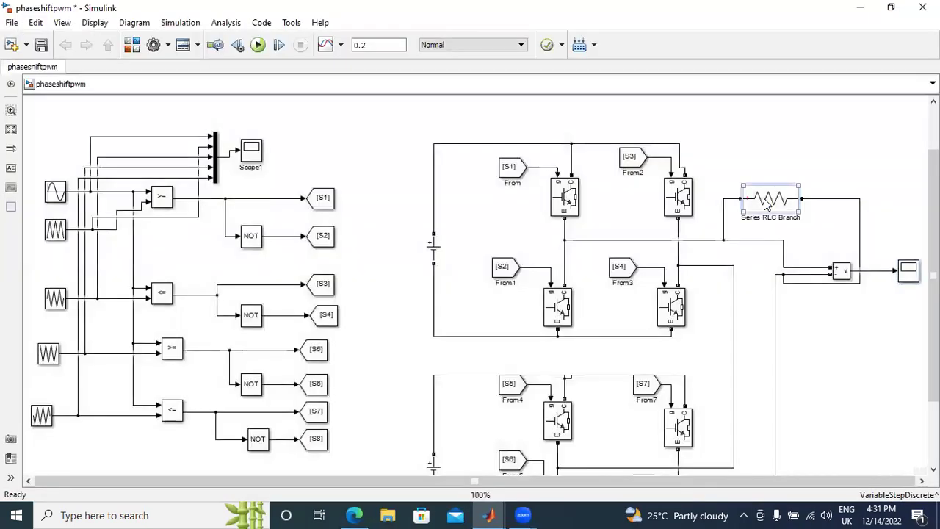
# Step: Delete the Series RLC Branch and rerun, confirming the five-level output voltage
pyautogui.press('Delete')
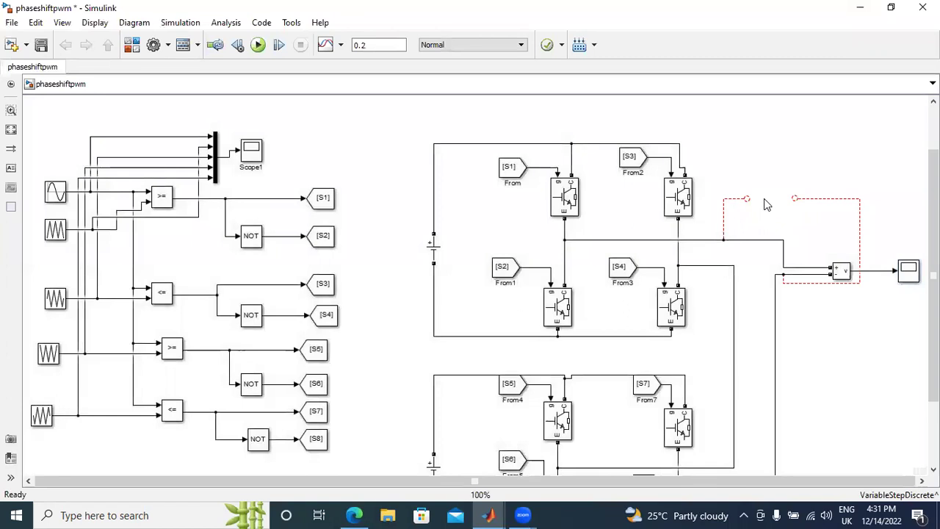
pyautogui.click(258, 46)
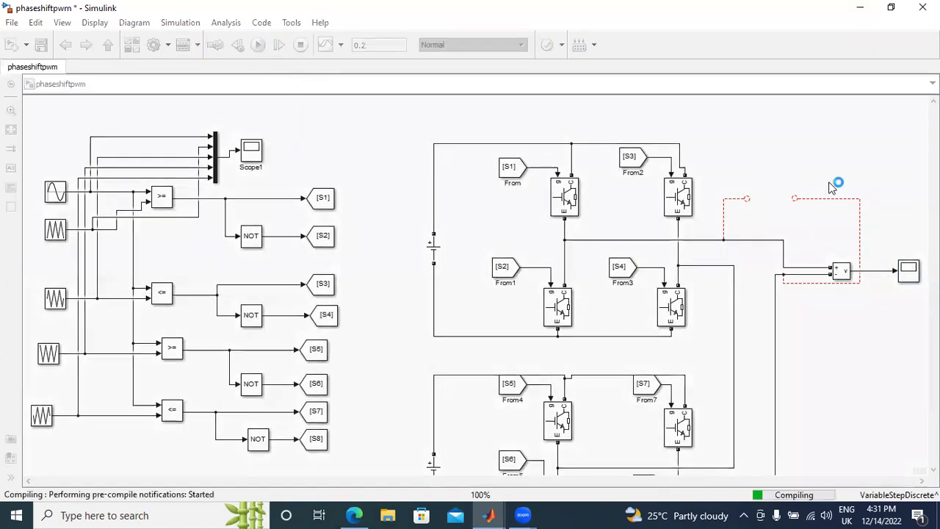
pyautogui.doubleClick(907, 271)
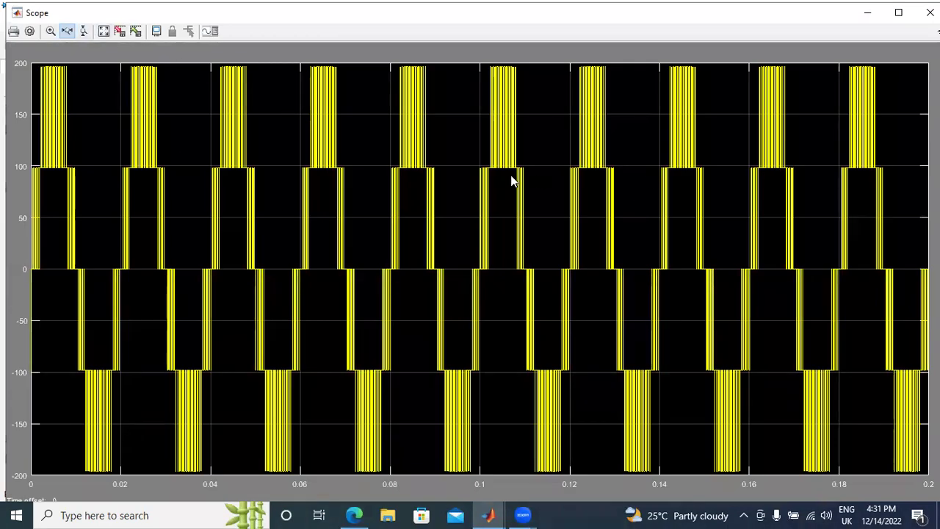
pyautogui.click(930, 12)
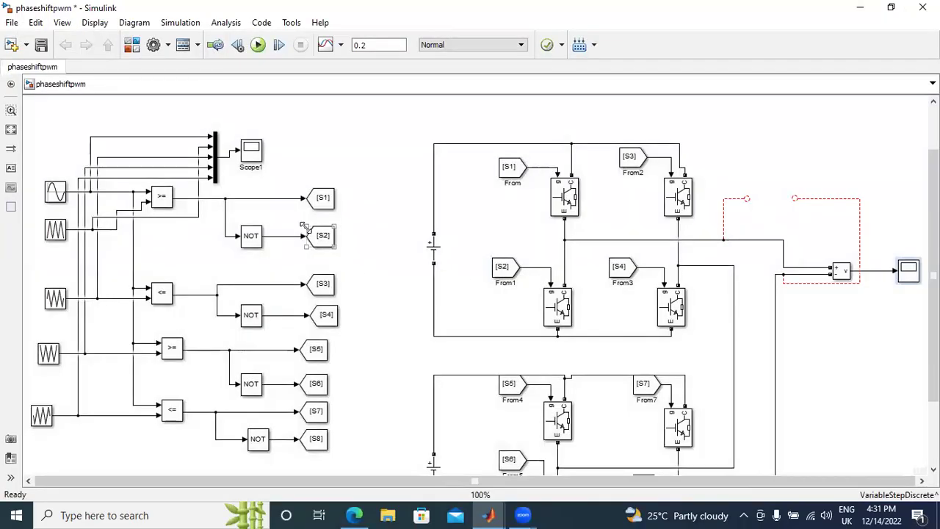
pyautogui.click(163, 292)
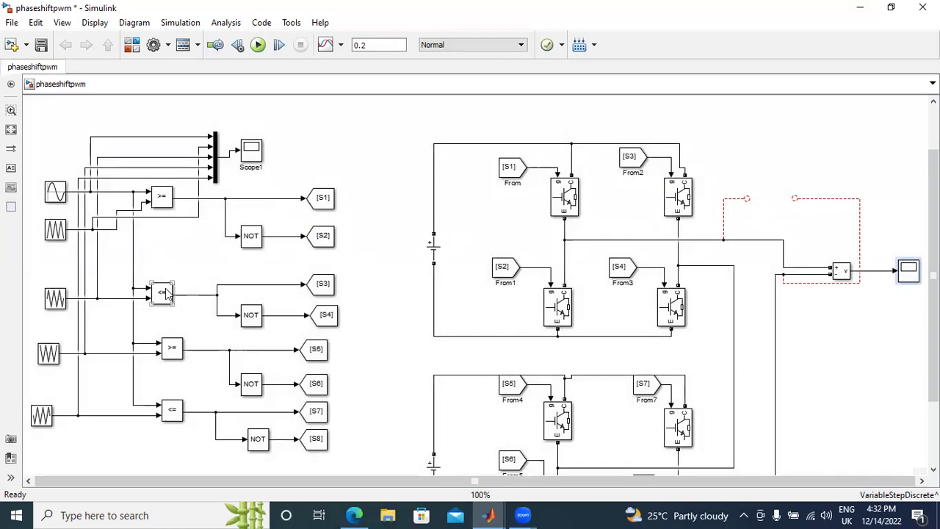
pyautogui.click(128, 220)
pyautogui.click(163, 202)
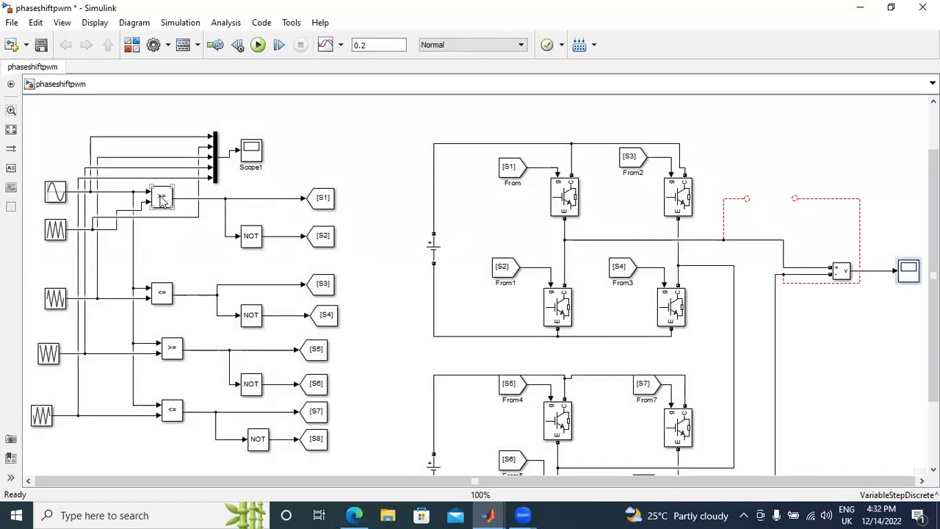
pyautogui.doubleClick(160, 200)
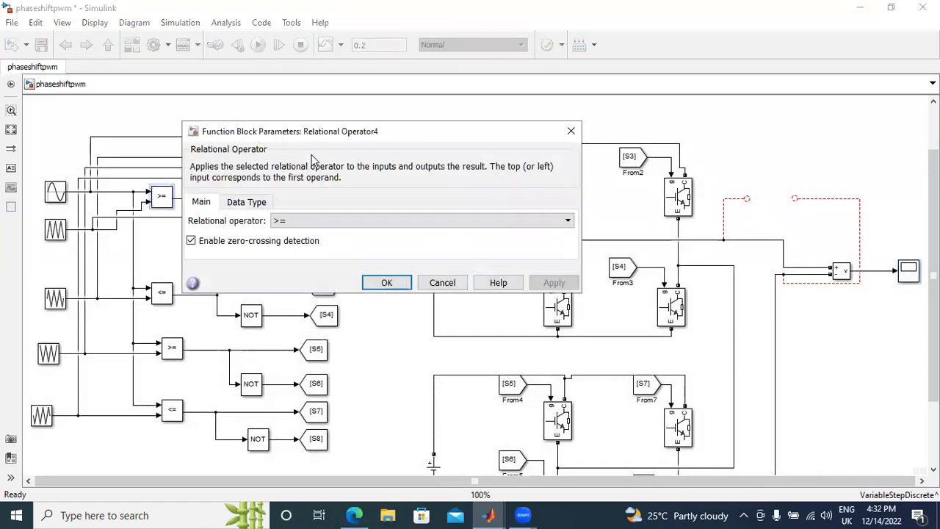
pyautogui.click(571, 131)
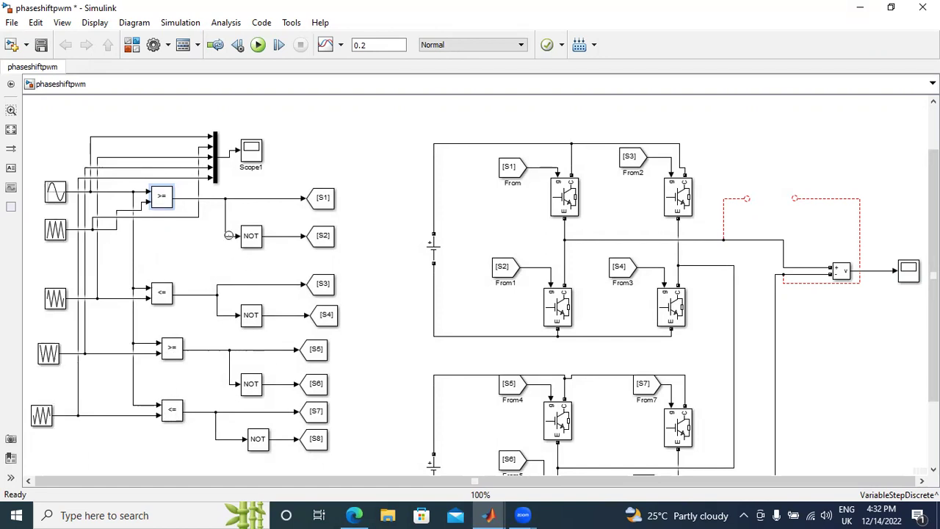
pyautogui.doubleClick(161, 203)
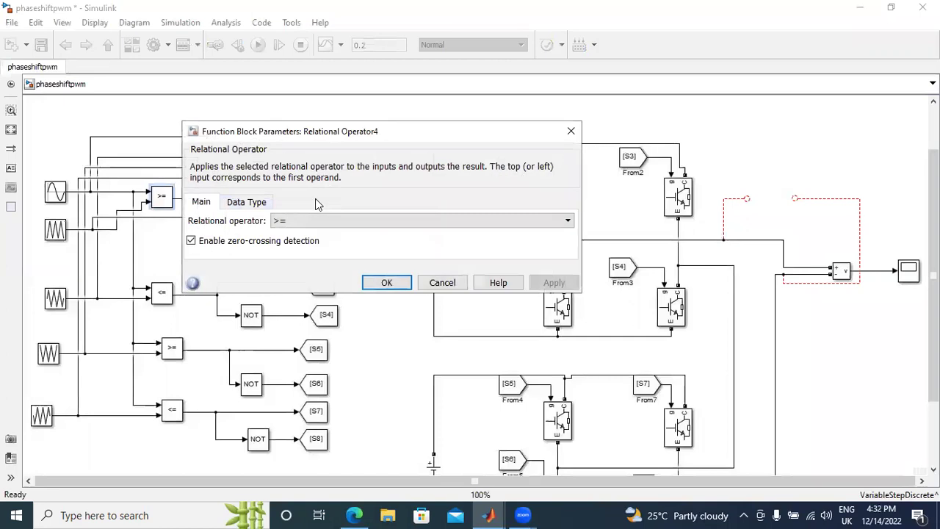
pyautogui.click(569, 132)
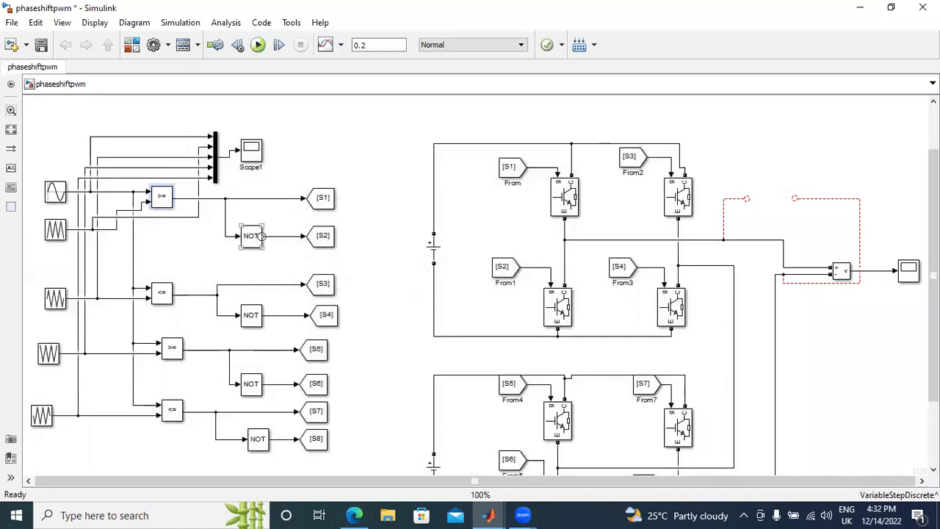
pyautogui.click(505, 273)
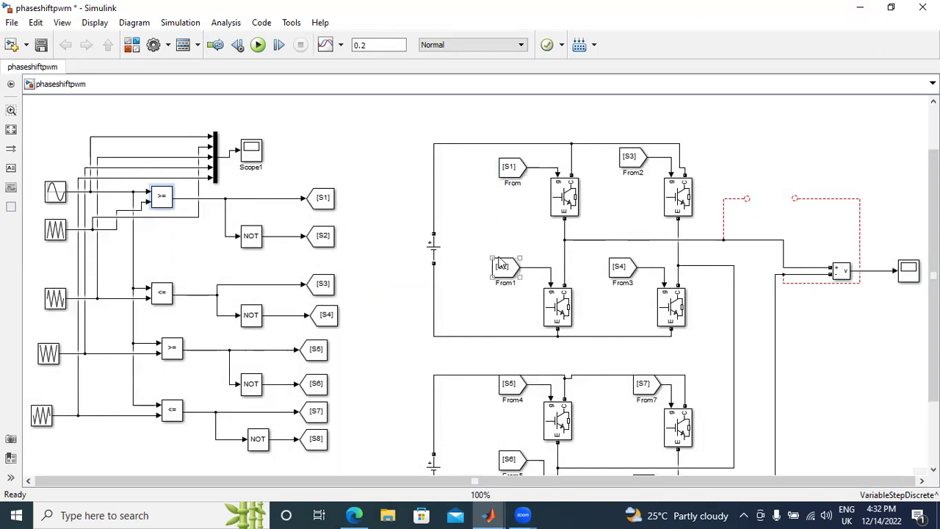
pyautogui.scroll(-3, 502, 286)
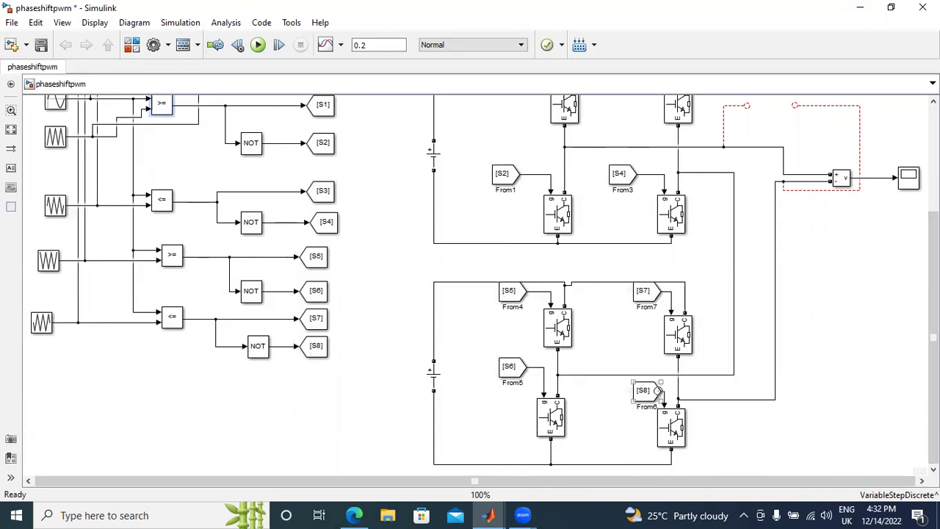
pyautogui.scroll(5, 808, 294)
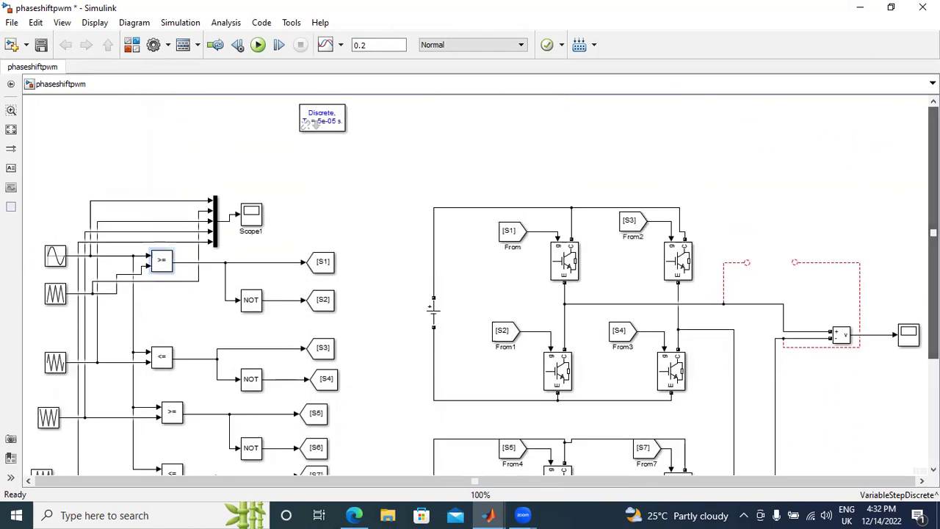
# Step: Make the output voltage Scope save unlimited data to workspace variable V as Structure with time
pyautogui.doubleClick(910, 333)
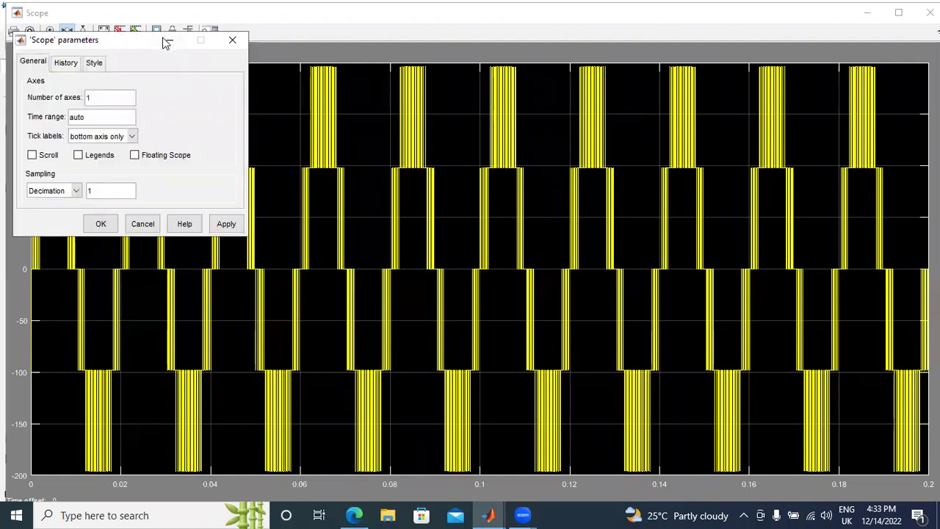
pyautogui.click(66, 64)
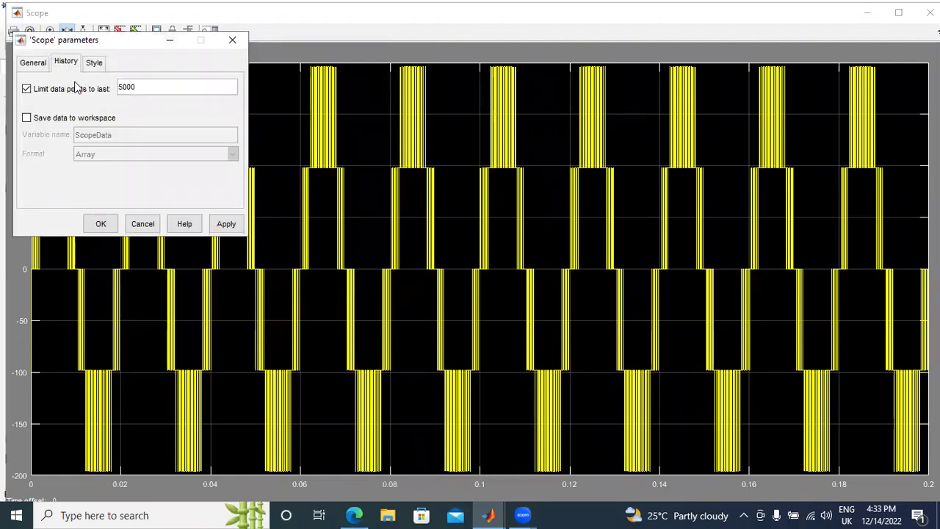
pyautogui.click(27, 89)
pyautogui.click(27, 118)
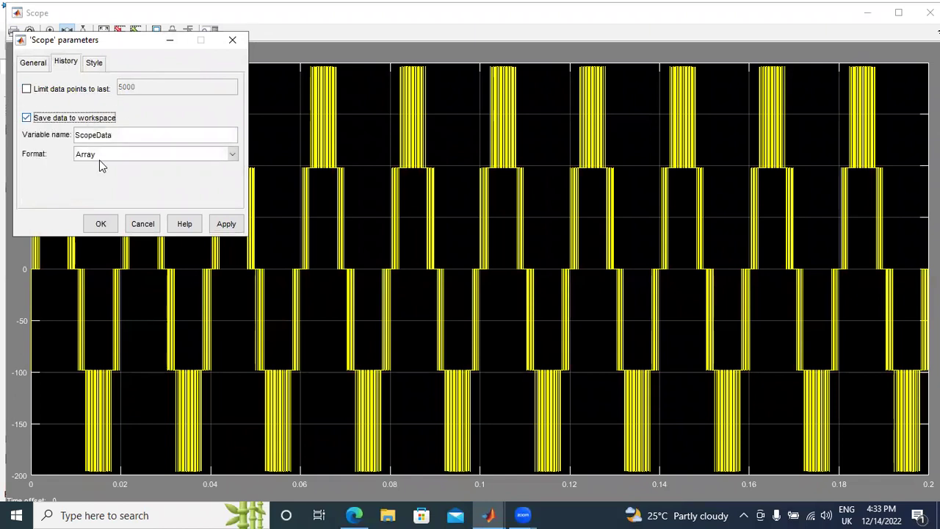
pyautogui.moveTo(115, 139); pyautogui.dragTo(42, 140)
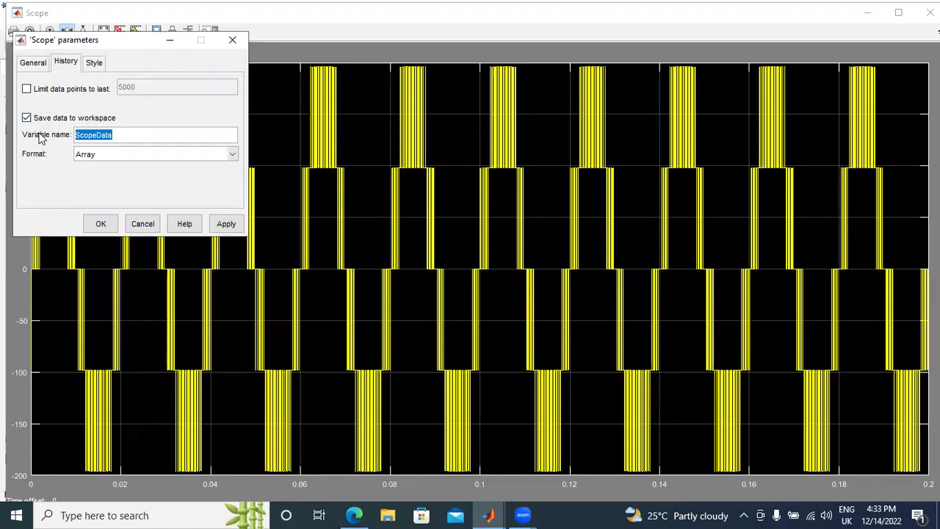
pyautogui.write('V')
pyautogui.click(122, 155)
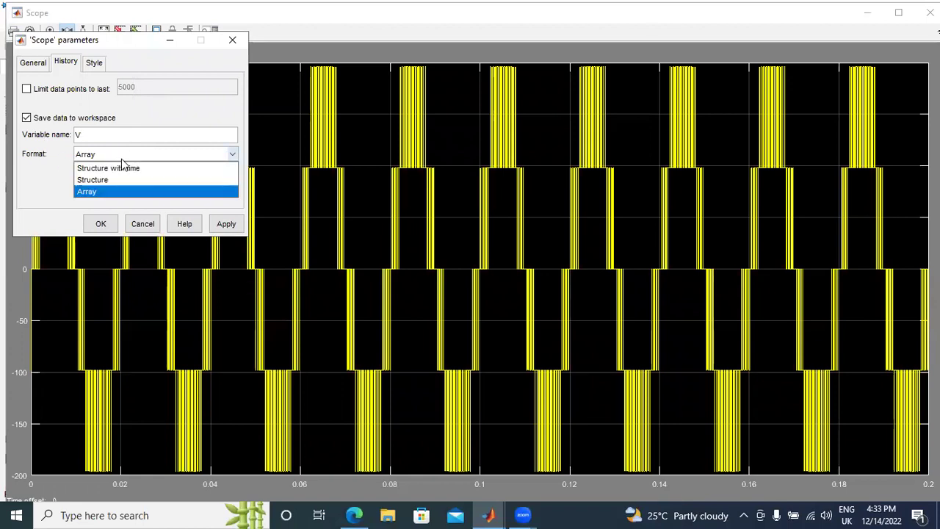
pyautogui.click(120, 168)
pyautogui.click(226, 224)
pyautogui.click(100, 225)
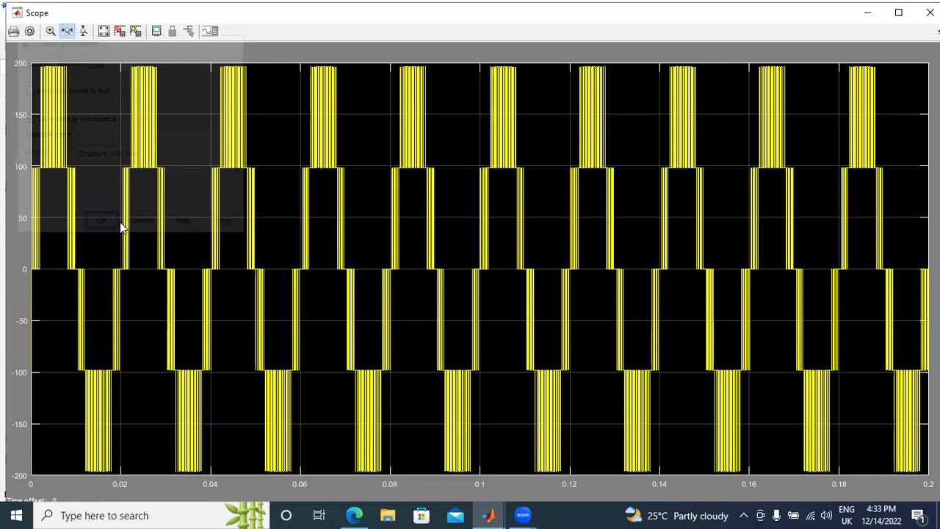
pyautogui.hotkey('alt', 'F4')
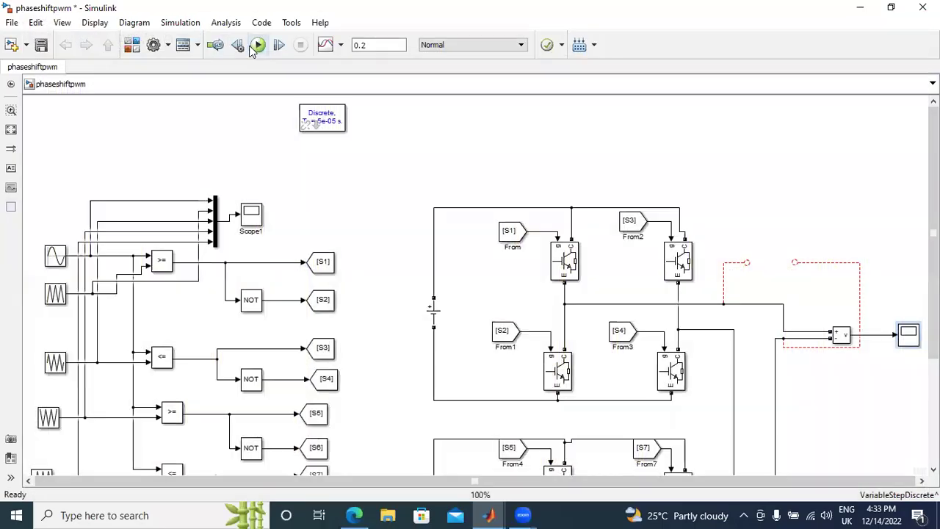
# Step: Run the phaseshiftpwm simulation and launch FFT Analysis from the powergui block's Tools tab
pyautogui.click(258, 45)
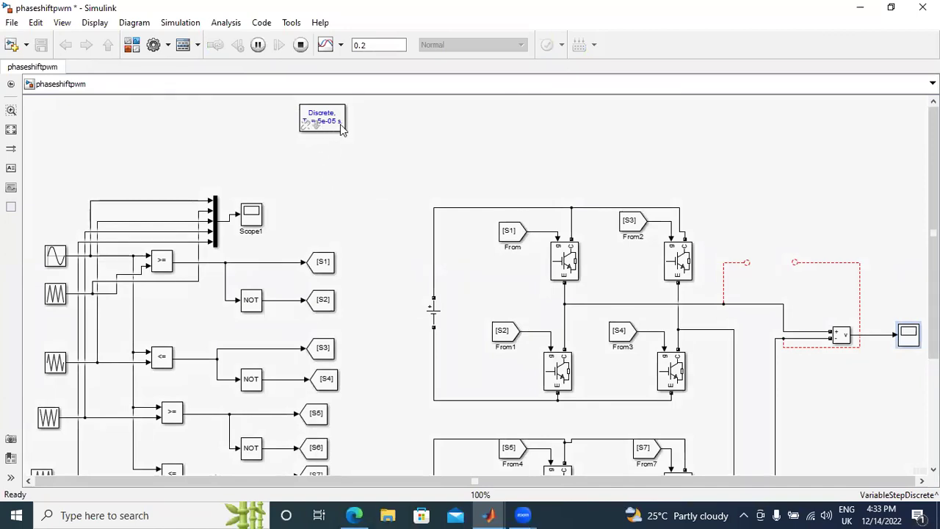
pyautogui.doubleClick(328, 122)
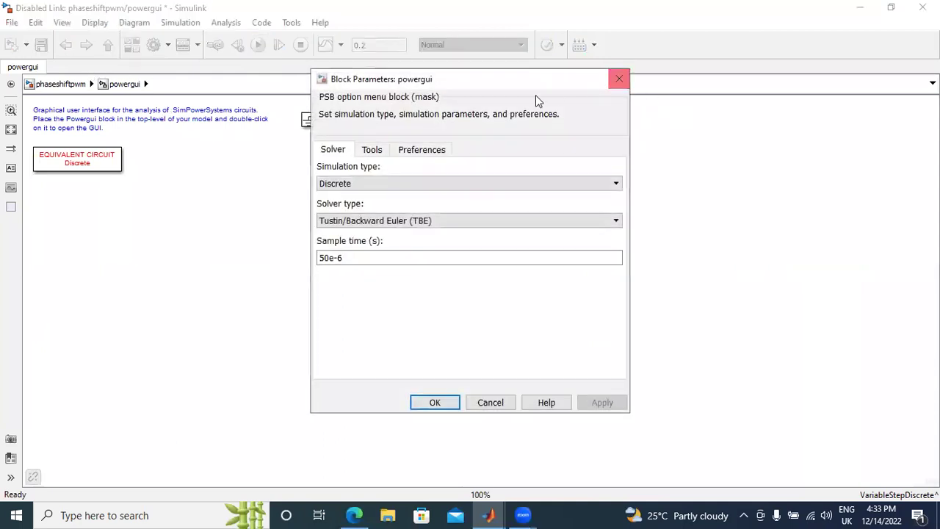
pyautogui.click(371, 150)
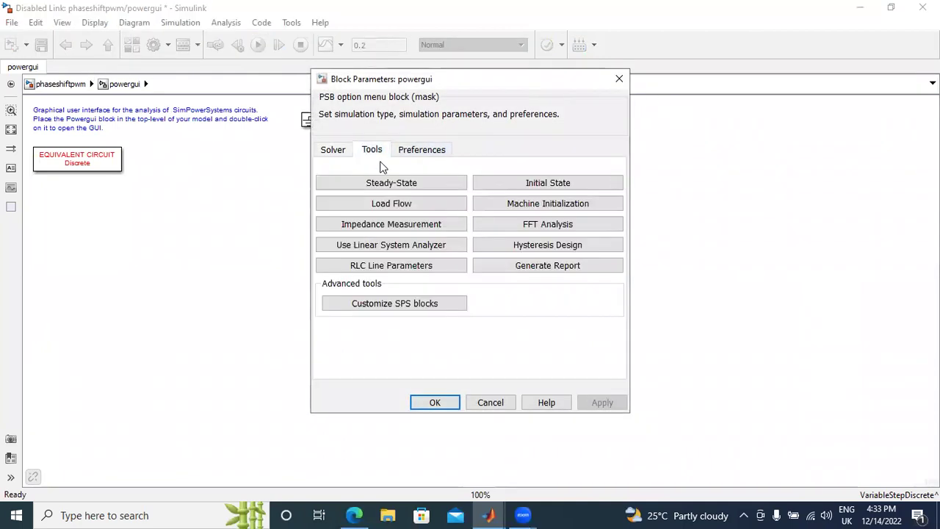
pyautogui.click(539, 224)
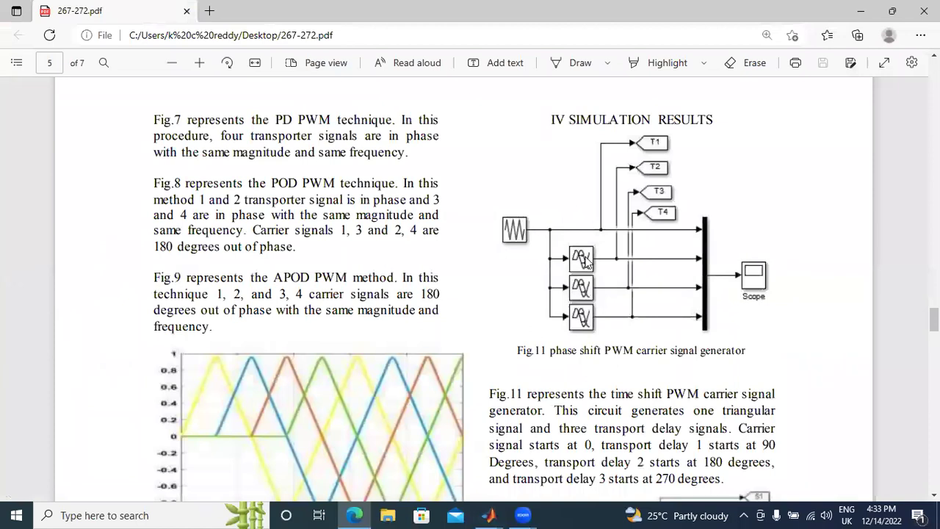
# Step: Switch from Edge back to the untitled Simulink window using the MATLAB taskbar previews
pyautogui.click(490, 514)
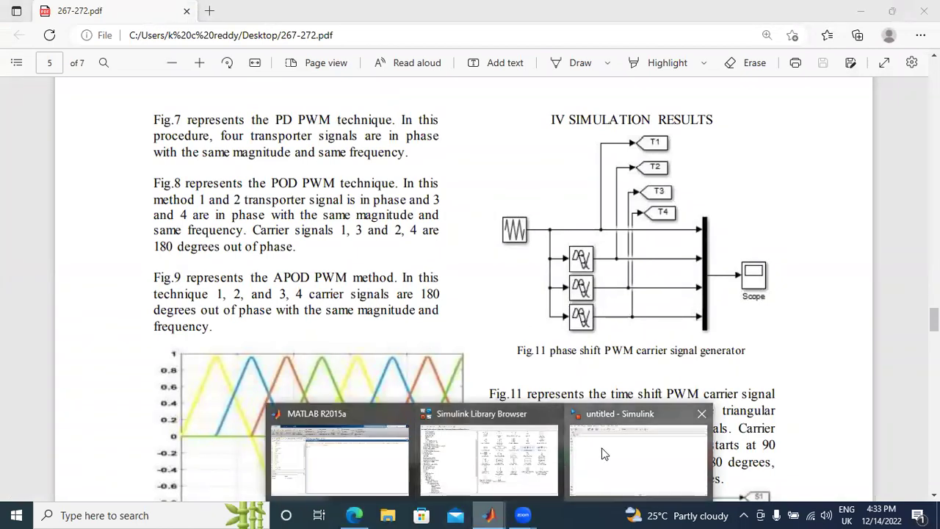
pyautogui.click(635, 456)
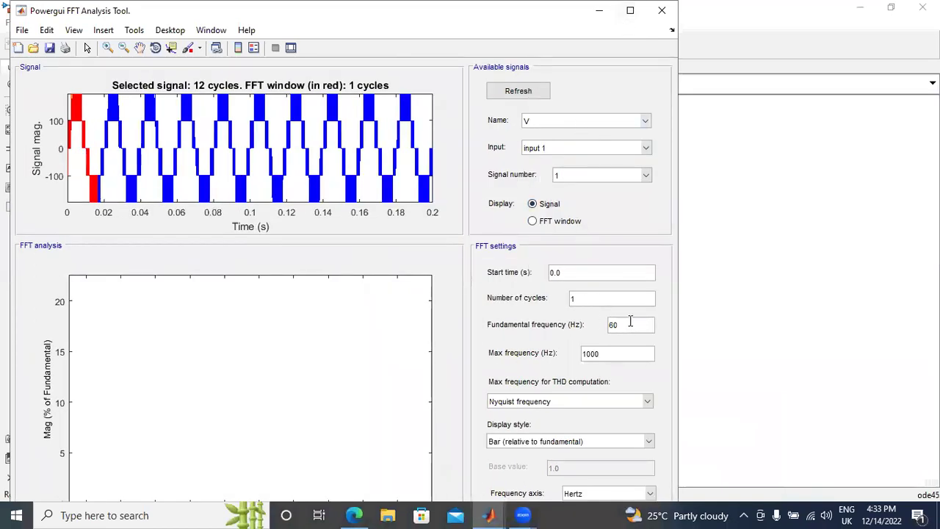
# Step: Set fundamental frequency to 50 Hz, maximize the tool, and display the one-cycle FFT (THD 37.31%)
pyautogui.write('0')
pyautogui.click(580, 273)
pyautogui.click(630, 11)
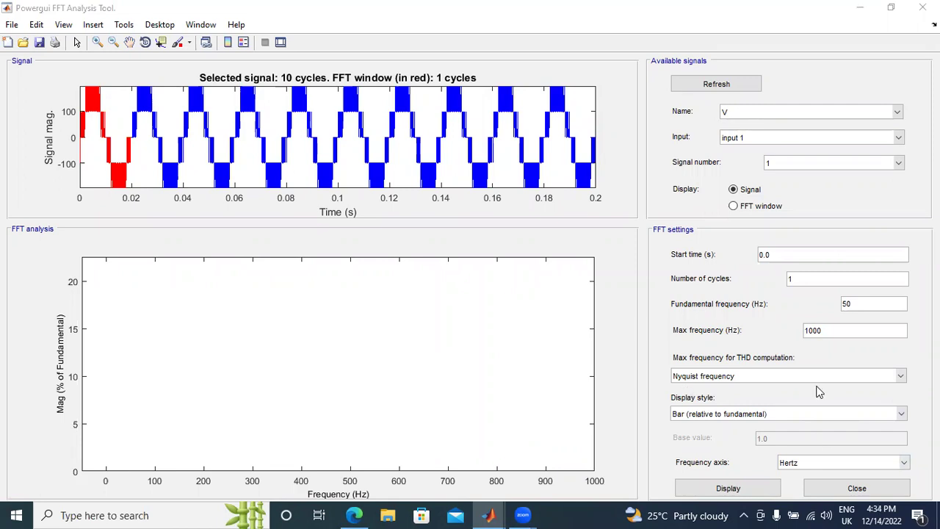
pyautogui.click(729, 490)
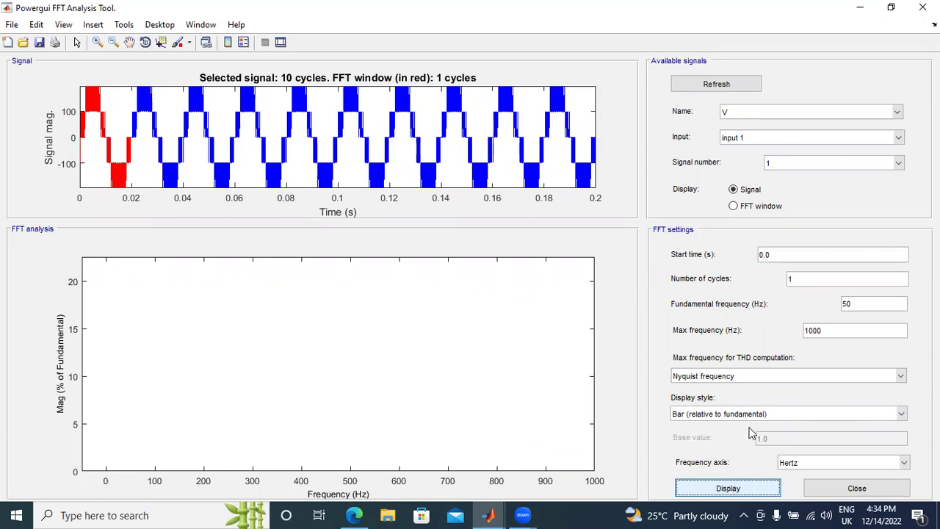
pyautogui.click(734, 206)
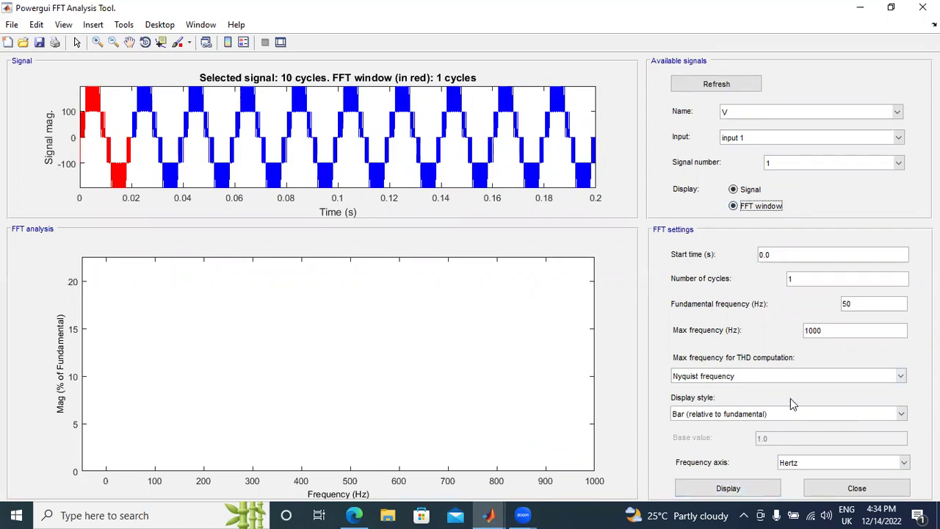
pyautogui.click(736, 488)
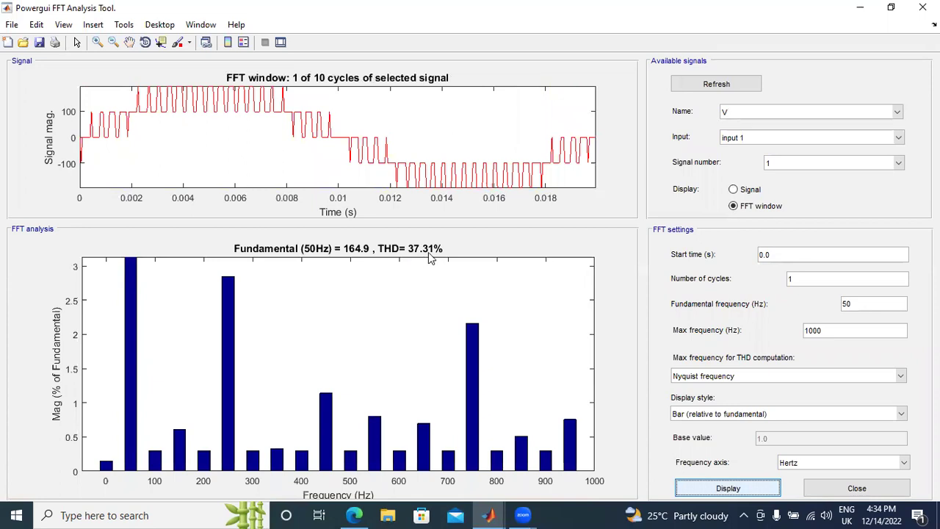
# Step: Recompute the FFT over 3 cycles starting at 0.02 s (THD 37.24%), then close the tool
pyautogui.click(822, 279)
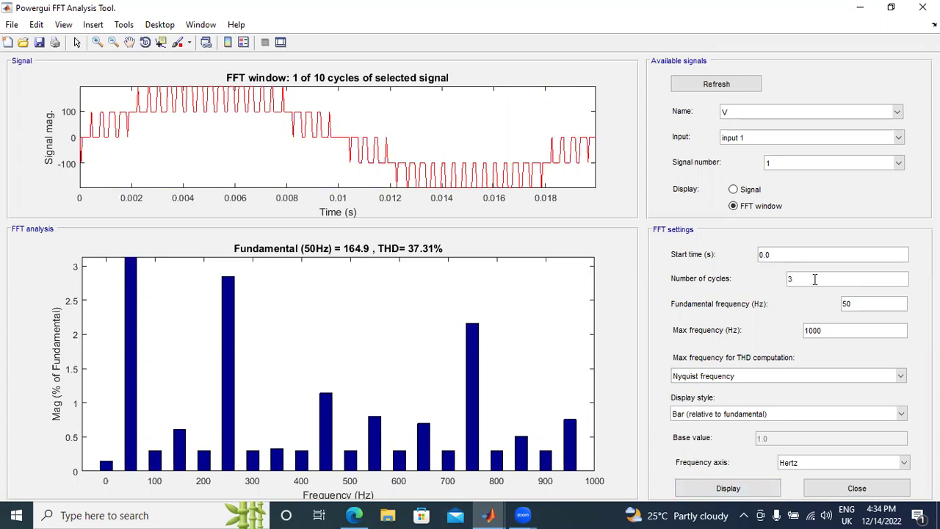
pyautogui.write('3')
pyautogui.click(763, 489)
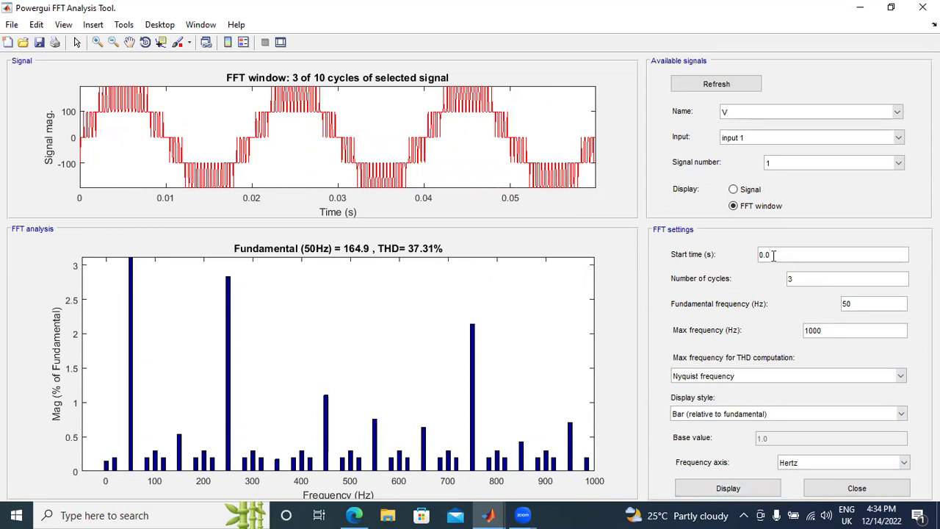
pyautogui.click(744, 490)
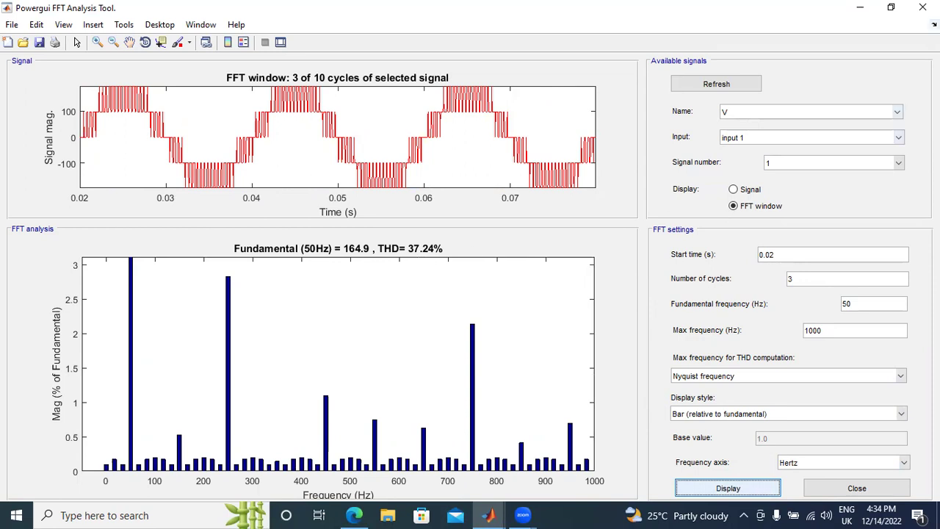
pyautogui.click(923, 8)
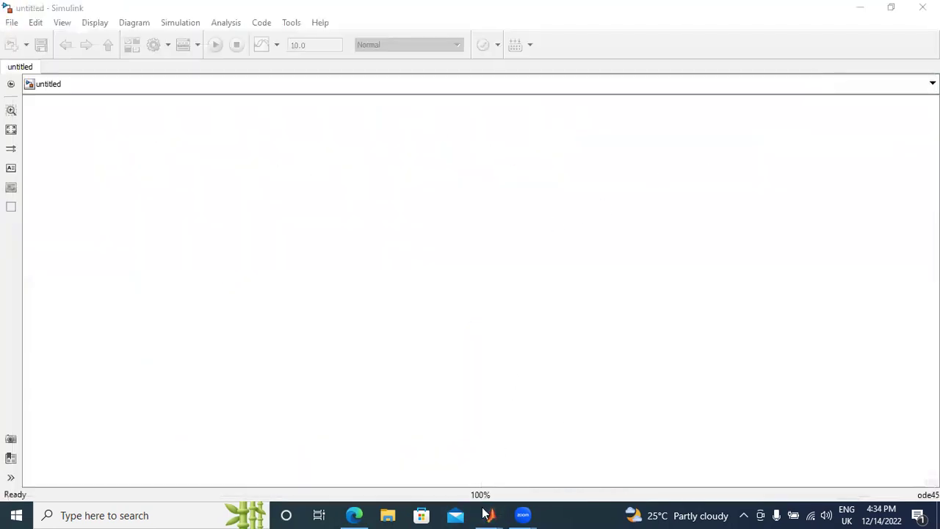
# Step: Switch between the untitled model and the Simulink Library Browser windows via taskbar previews
pyautogui.moveTo(487, 515)
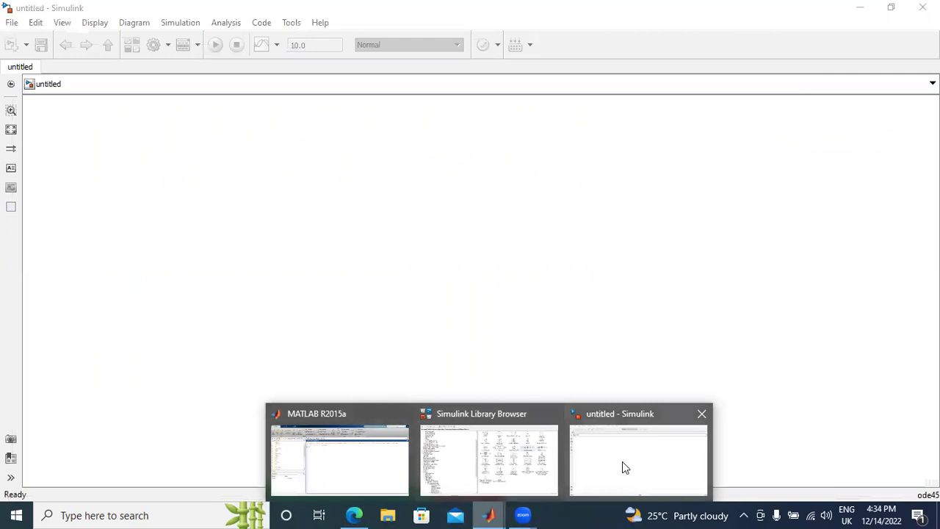
pyautogui.click(629, 466)
pyautogui.click(490, 515)
pyautogui.click(479, 459)
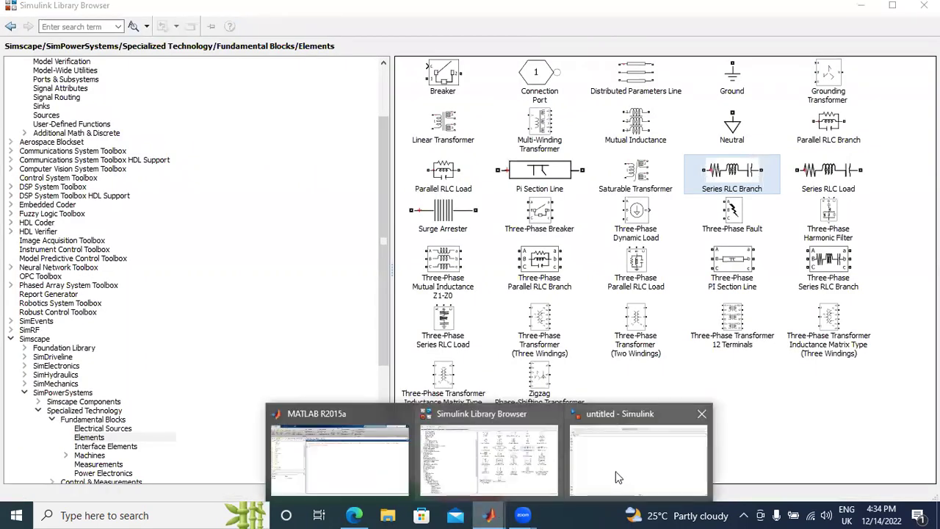
pyautogui.moveTo(489, 514)
pyautogui.click(630, 463)
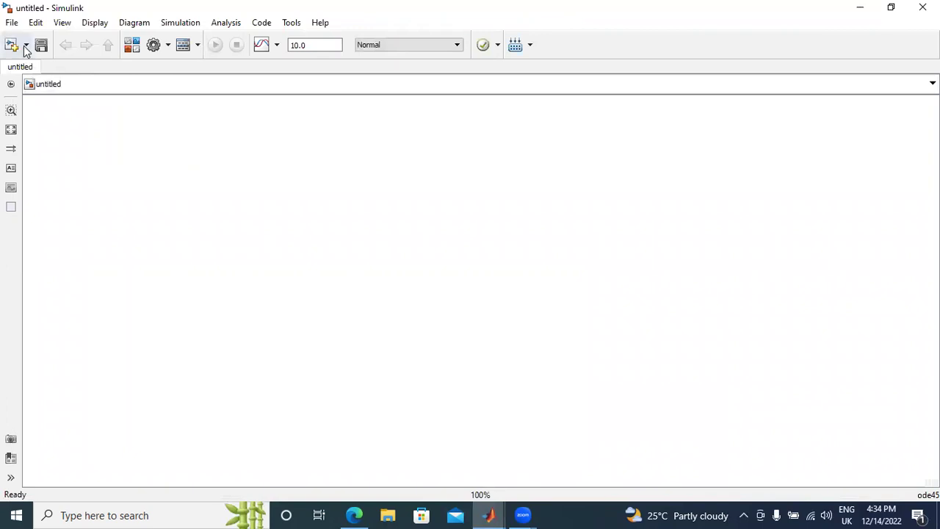
pyautogui.click(522, 515)
pyautogui.moveTo(489, 515)
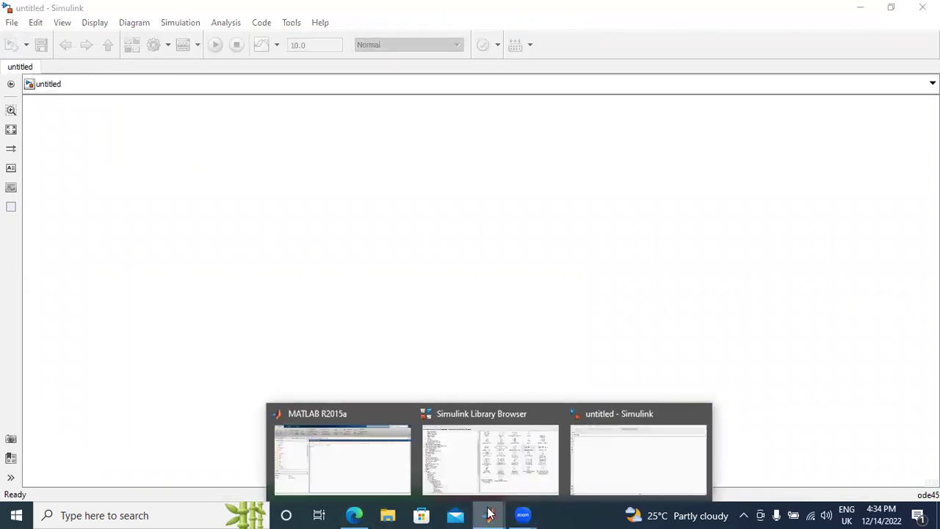
pyautogui.click(516, 468)
# Step: Return to the 267-272.pdf paper in Edge and scroll around page 5
pyautogui.click(504, 515)
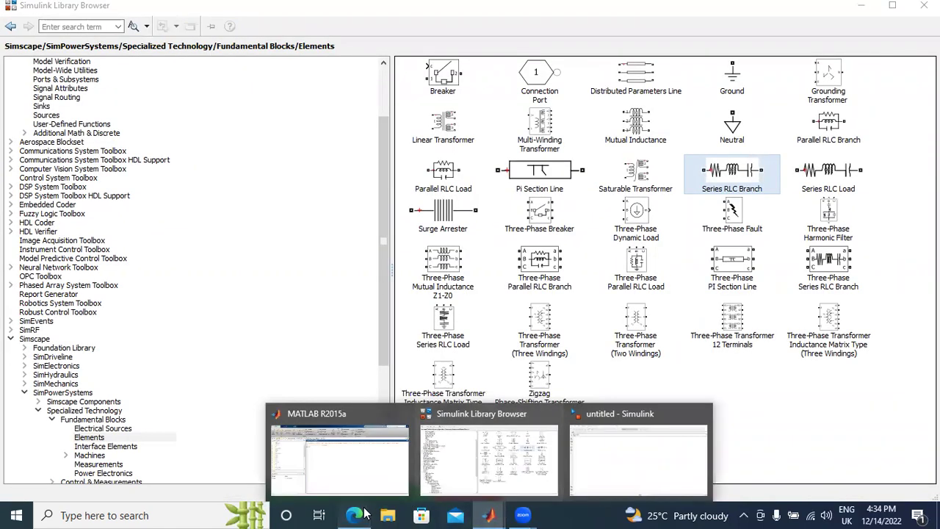
pyautogui.click(365, 514)
pyautogui.scroll(-3, 280, 312)
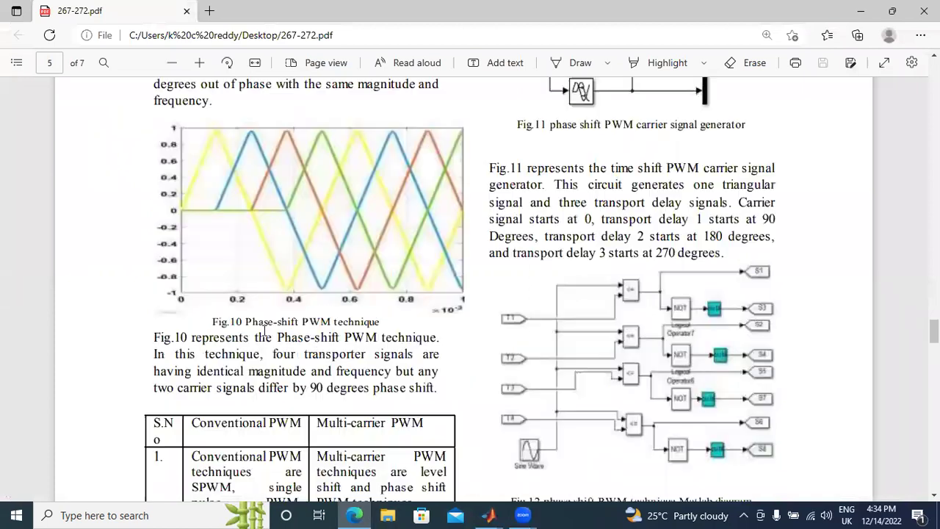
pyautogui.scroll(10, 458, 297)
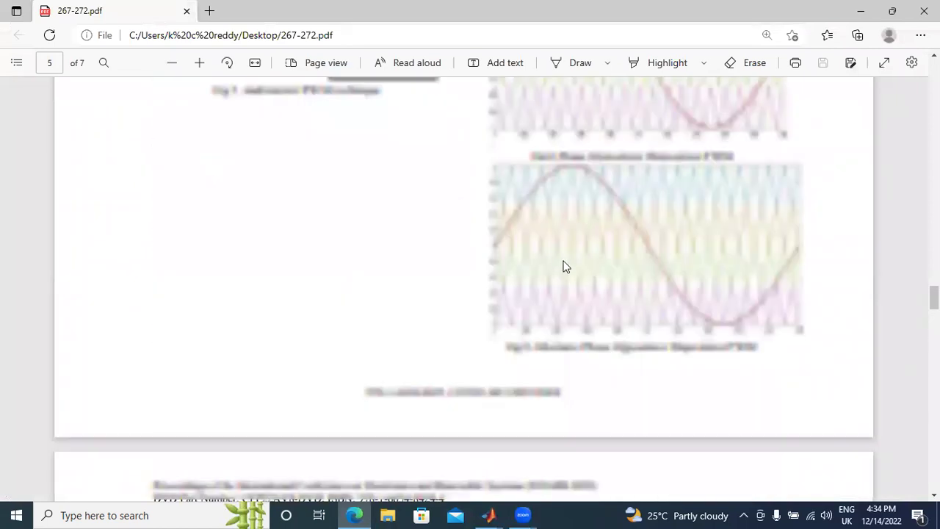